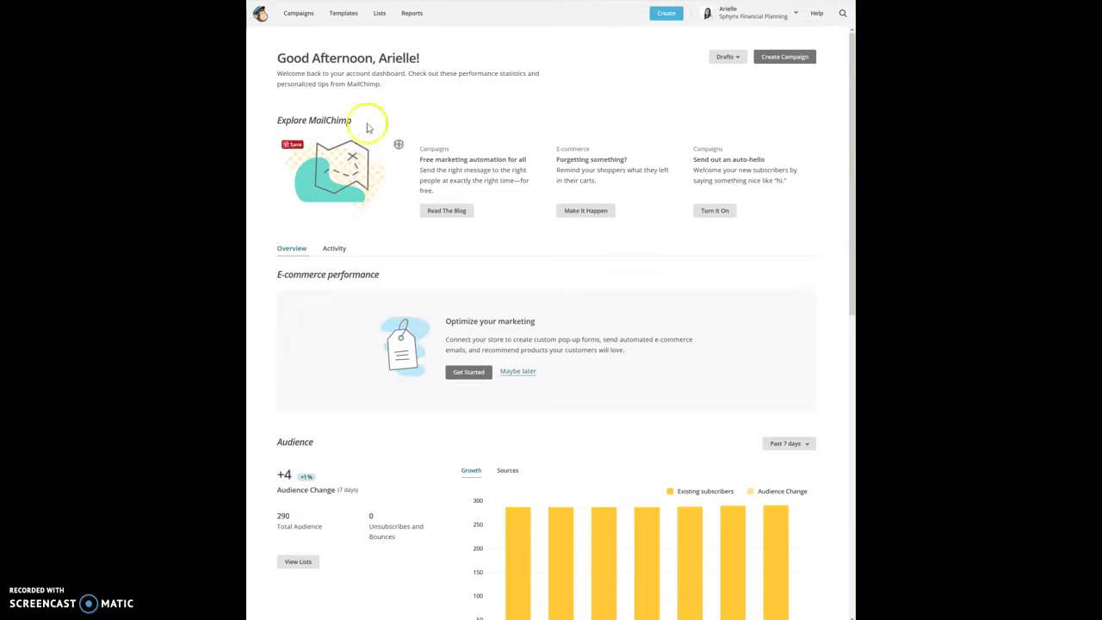
Start a new subscriber list and name it Newsletter.
click(376, 16)
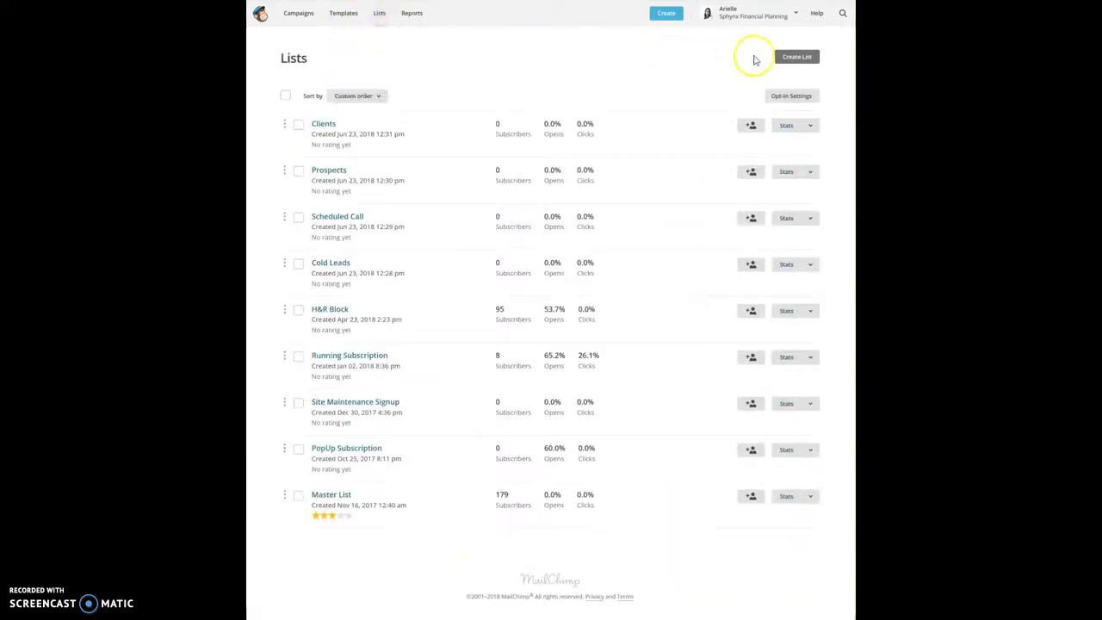
click(787, 56)
click(526, 164)
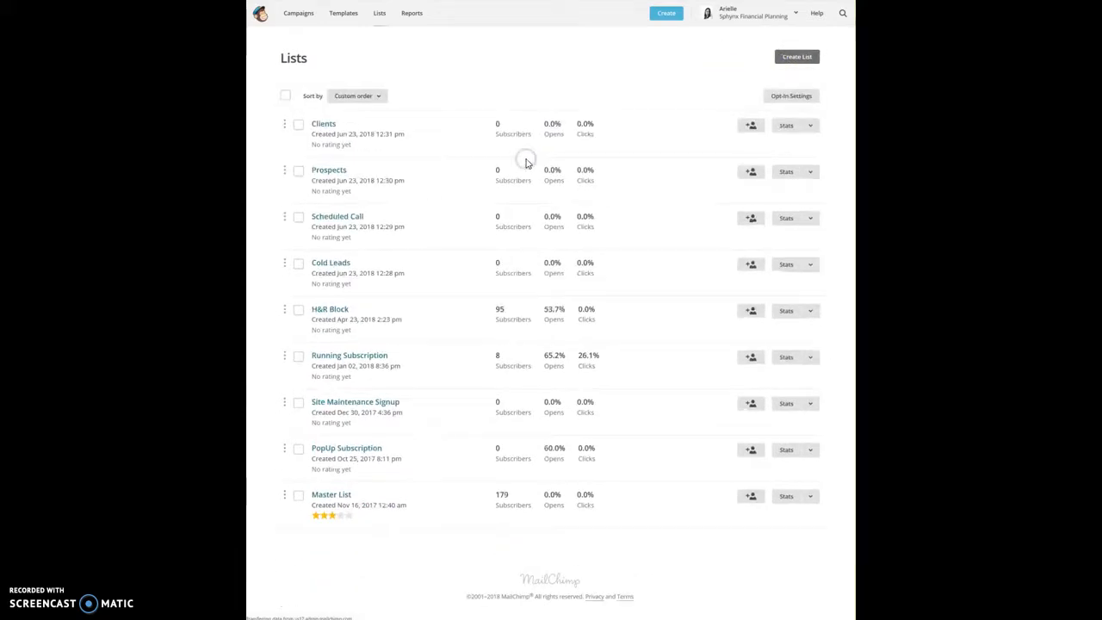
click(358, 128)
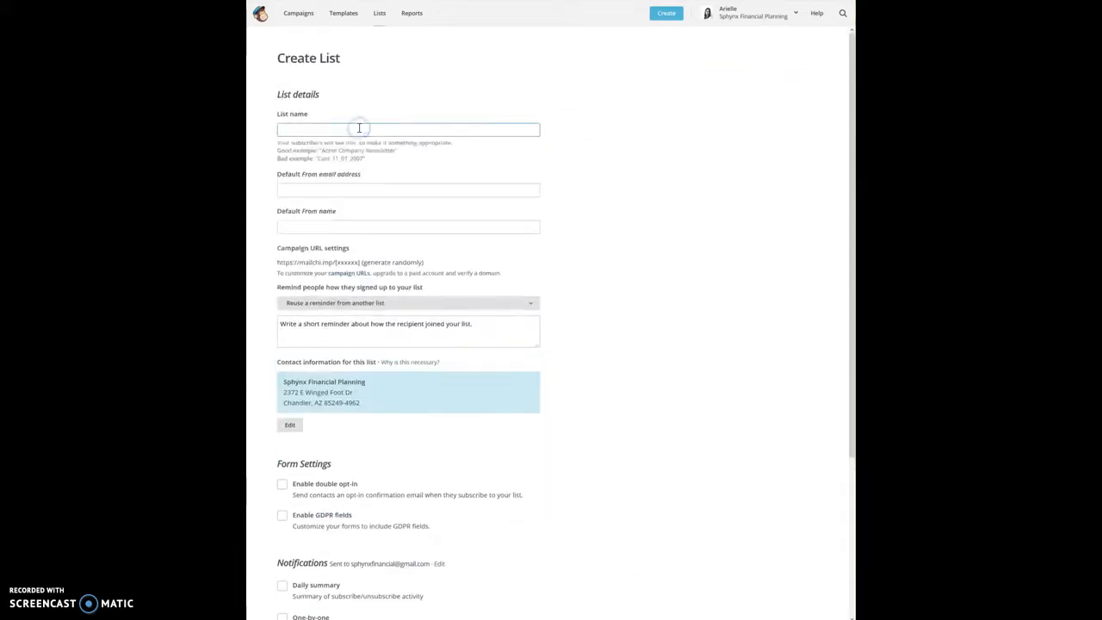
text(Newsletter)
key(Tab)
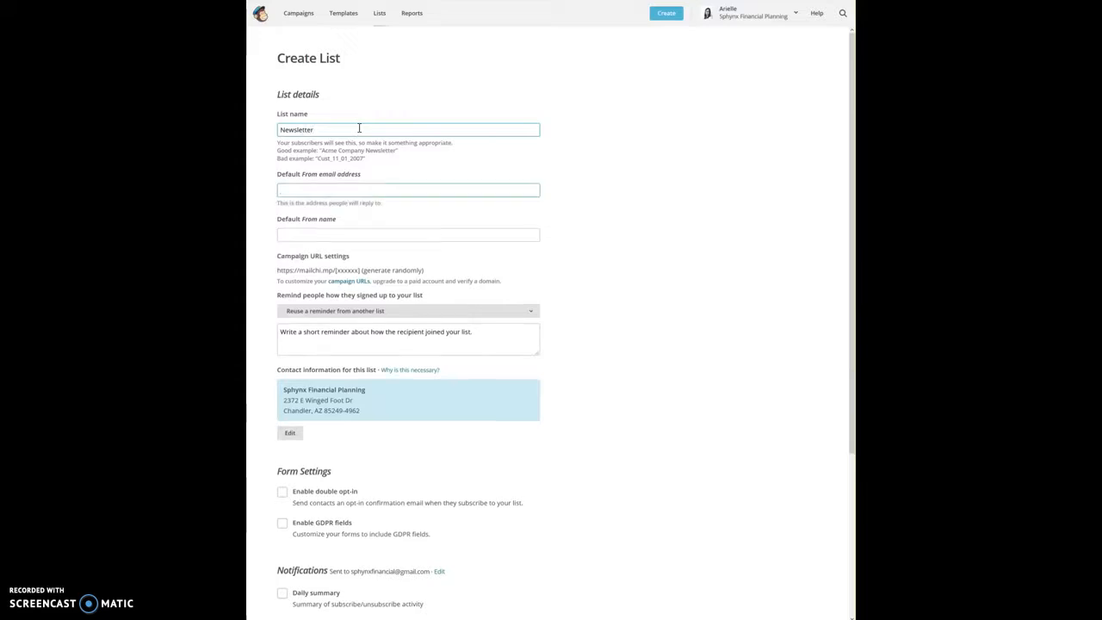
Fill in the list's default From email address and the sender's full name as the default From name.
text(sp)
click(286, 219)
click(314, 231)
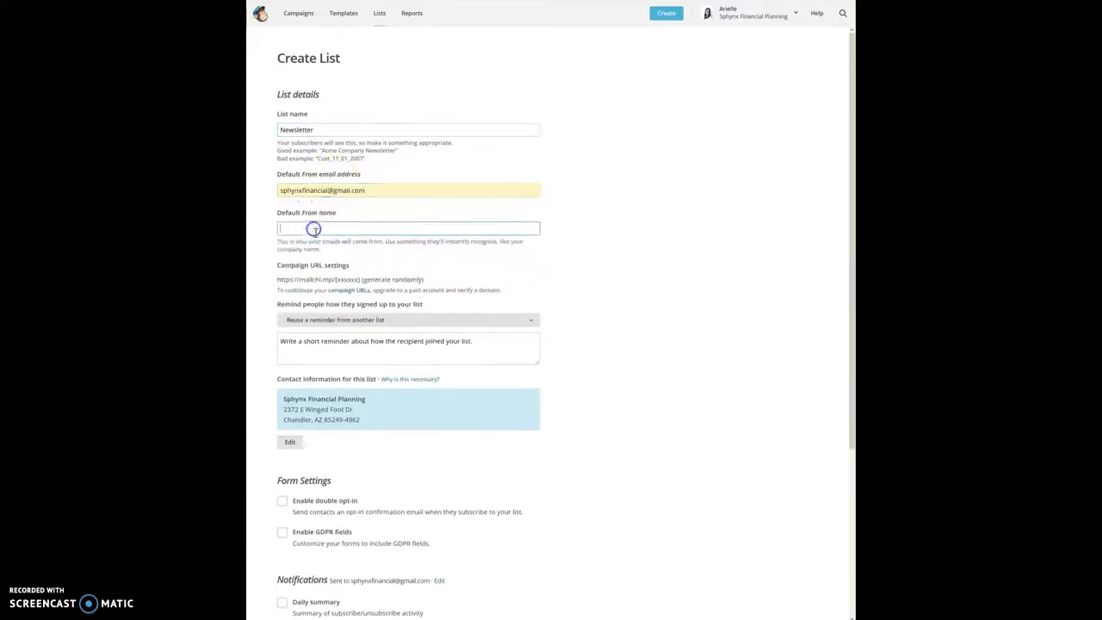
text(Arie)
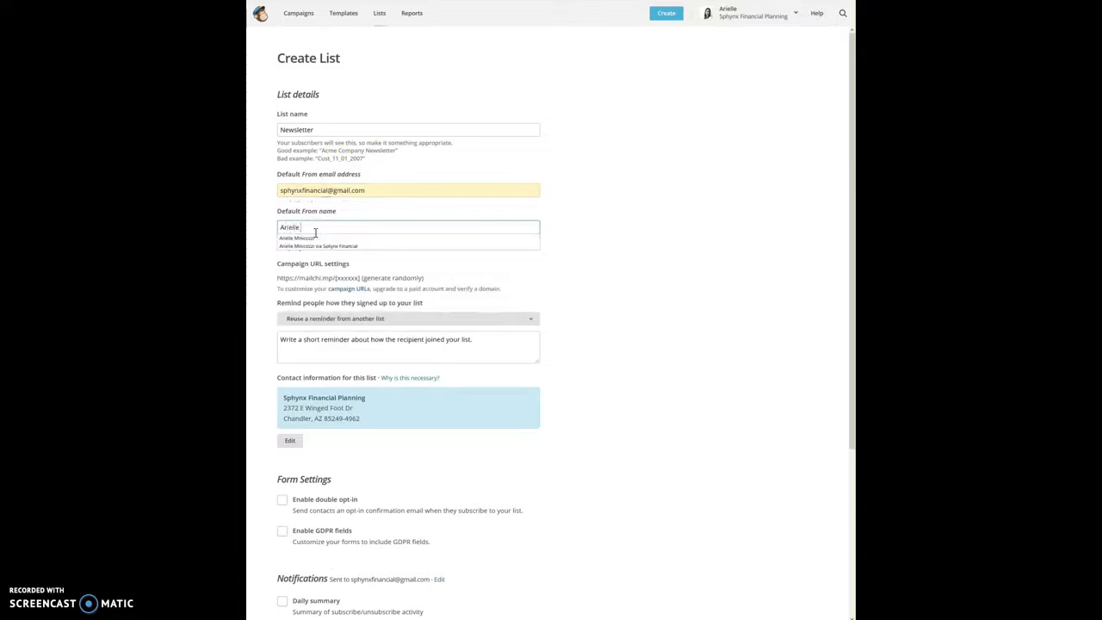
text(lle)
click(312, 237)
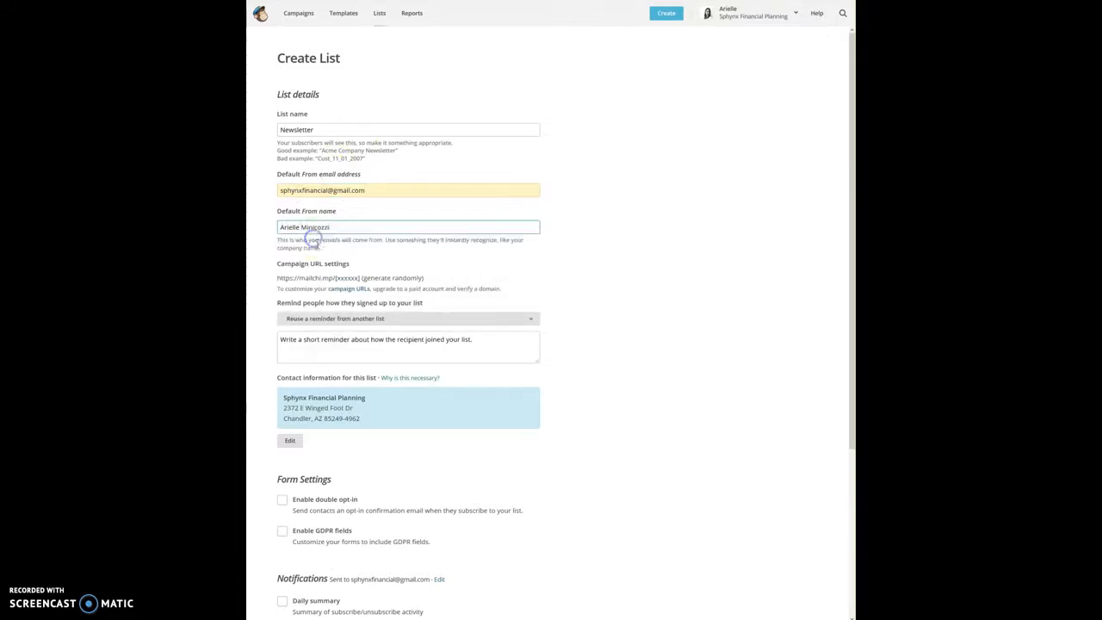
Write the signup reminder as "You're receiving this email because you opted in at Sphynxfinancial.com".
click(375, 332)
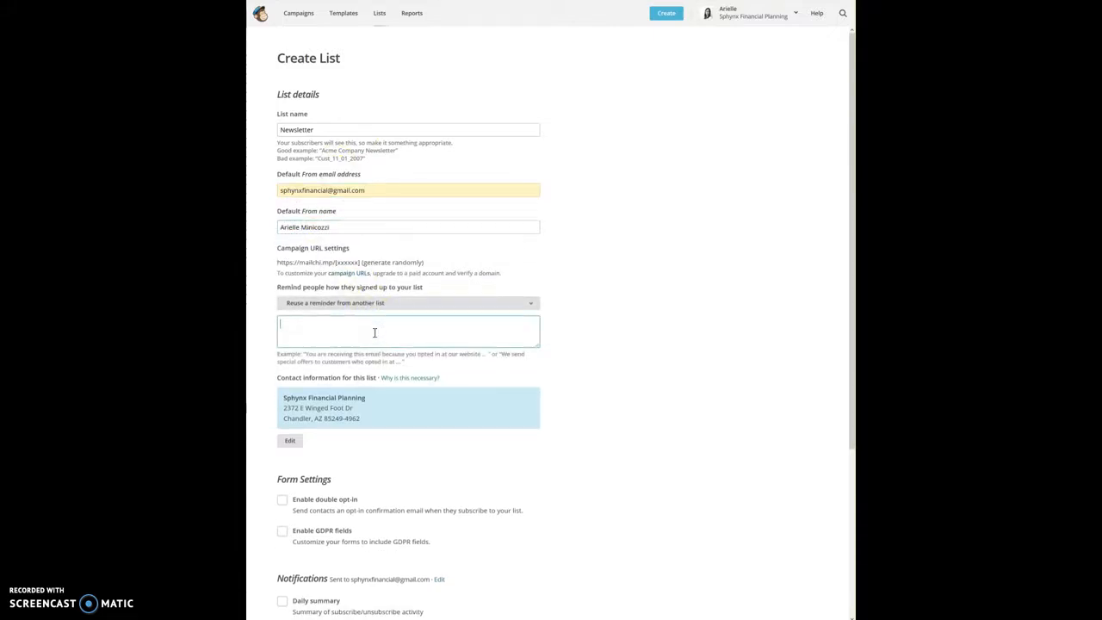
text(You're receiving this email becuase you)
key(BackSpace)
key(BackSpace)
key(BackSpace)
key(BackSpace)
key(BackSpace)
text(e you opted in at Sphyn)
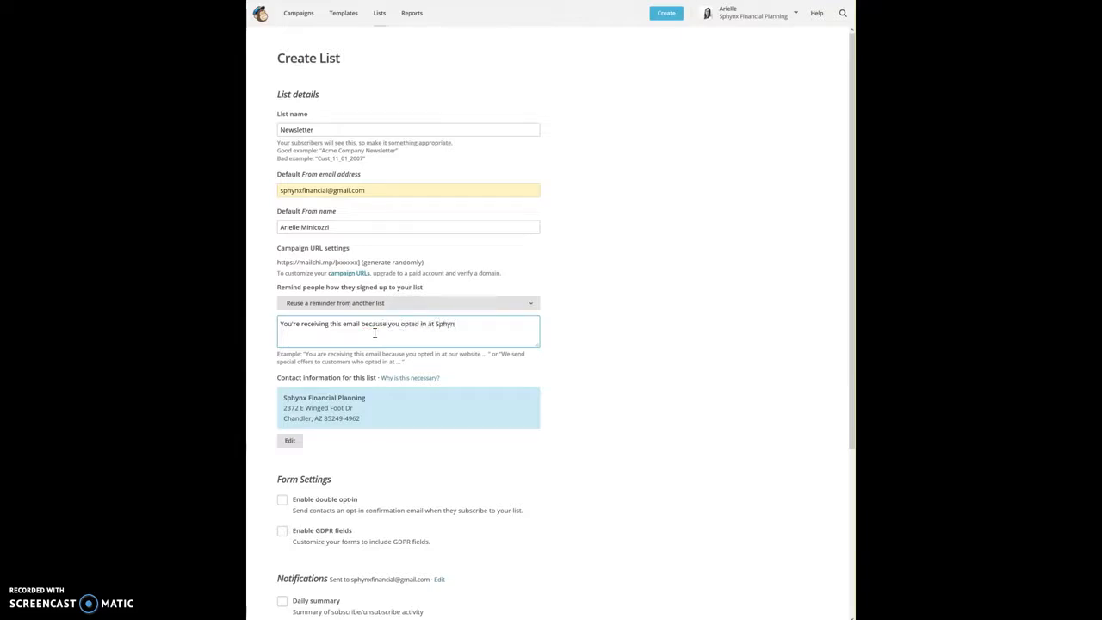
text(xfinancial.com)
Save the new list with the form settings and notifications unticked, and dismiss the browser's address autofill prompt.
scroll(374, 327, down, 3)
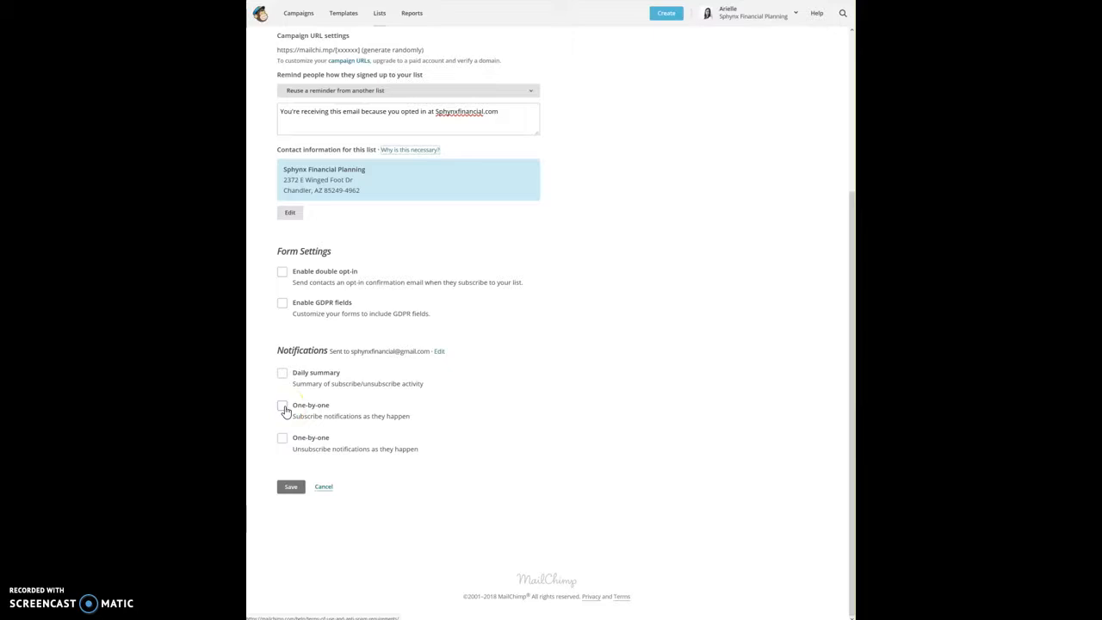
click(291, 487)
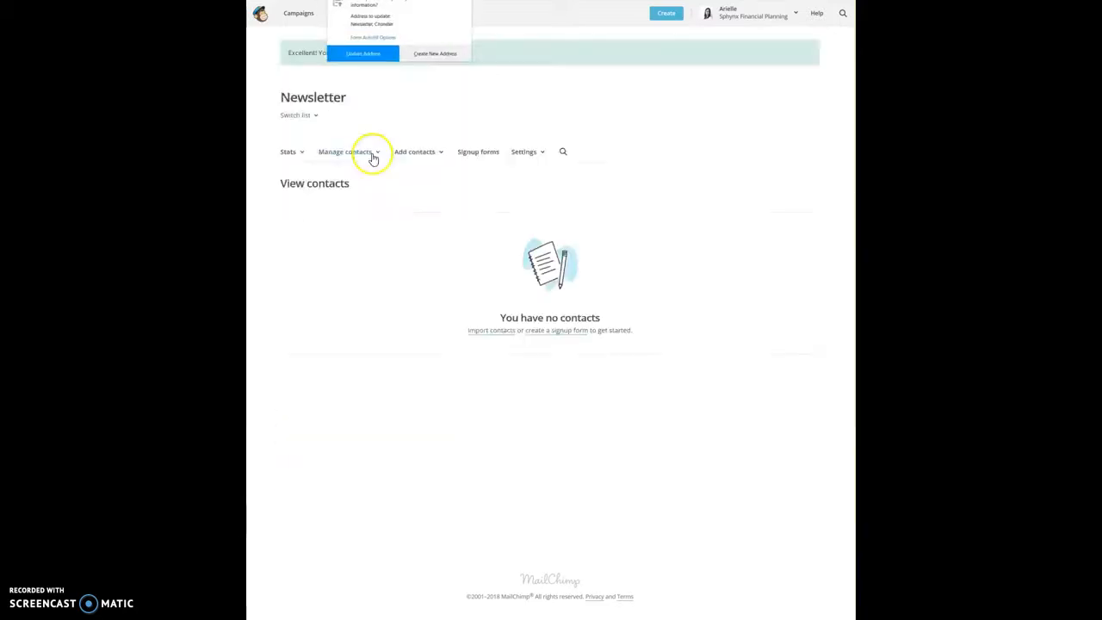
click(263, 56)
Start a new campaign by searching the campaign types for rss and choosing Share blog updates.
click(293, 12)
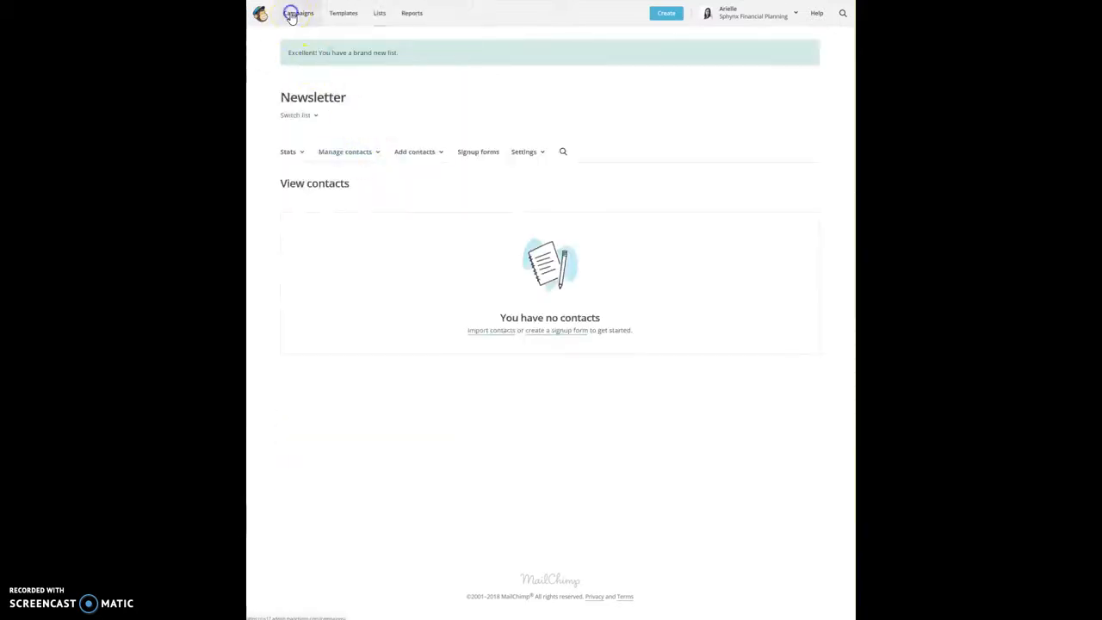
click(786, 56)
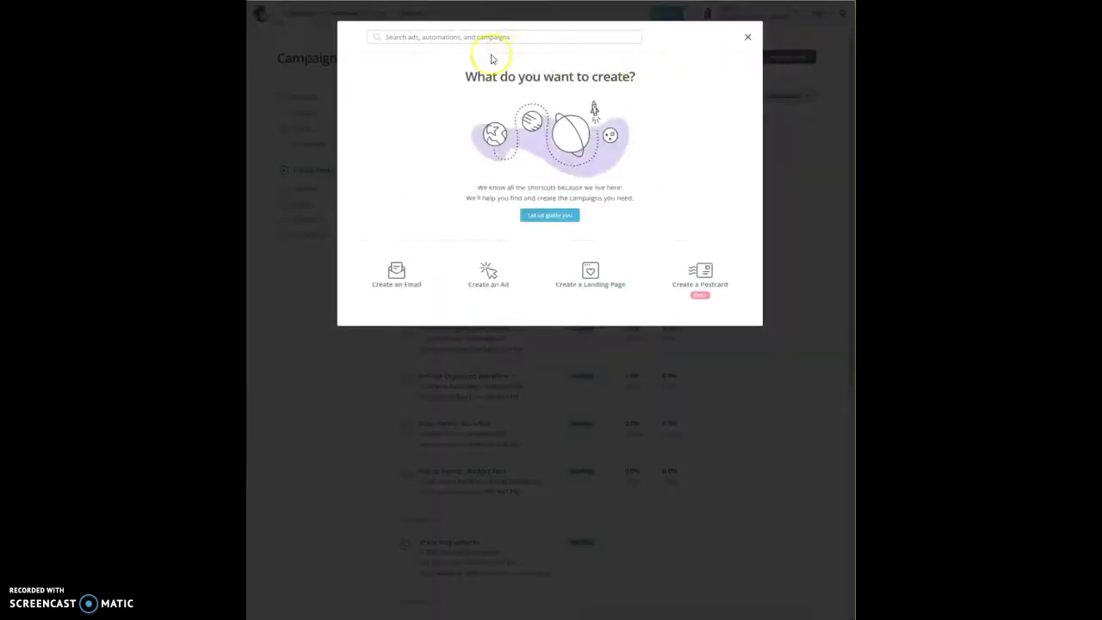
click(450, 39)
text(rss)
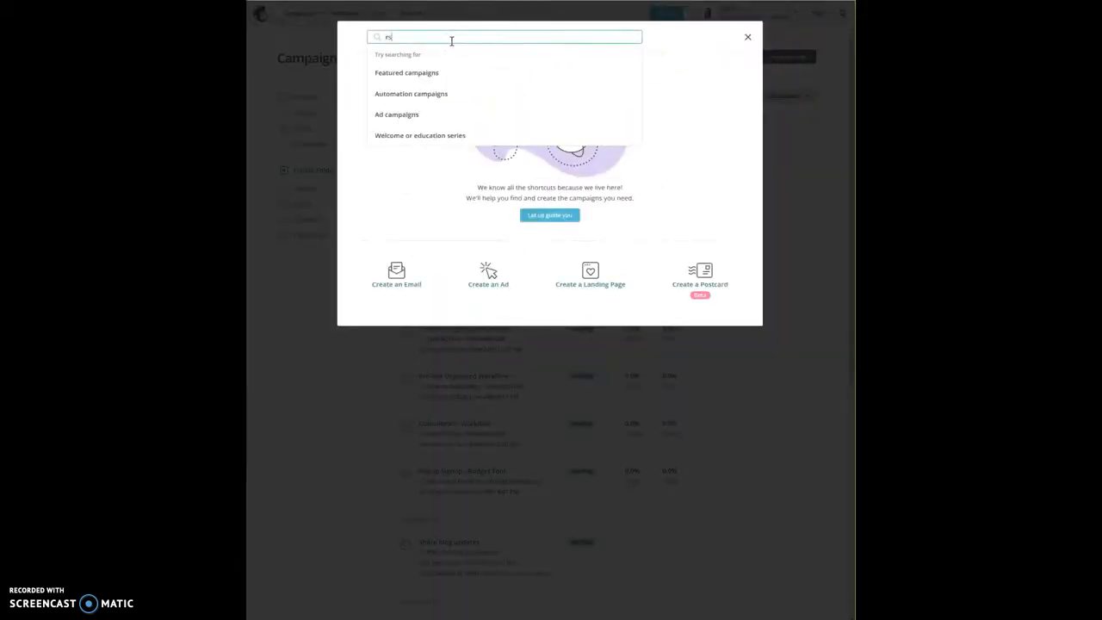
key(Return)
click(419, 140)
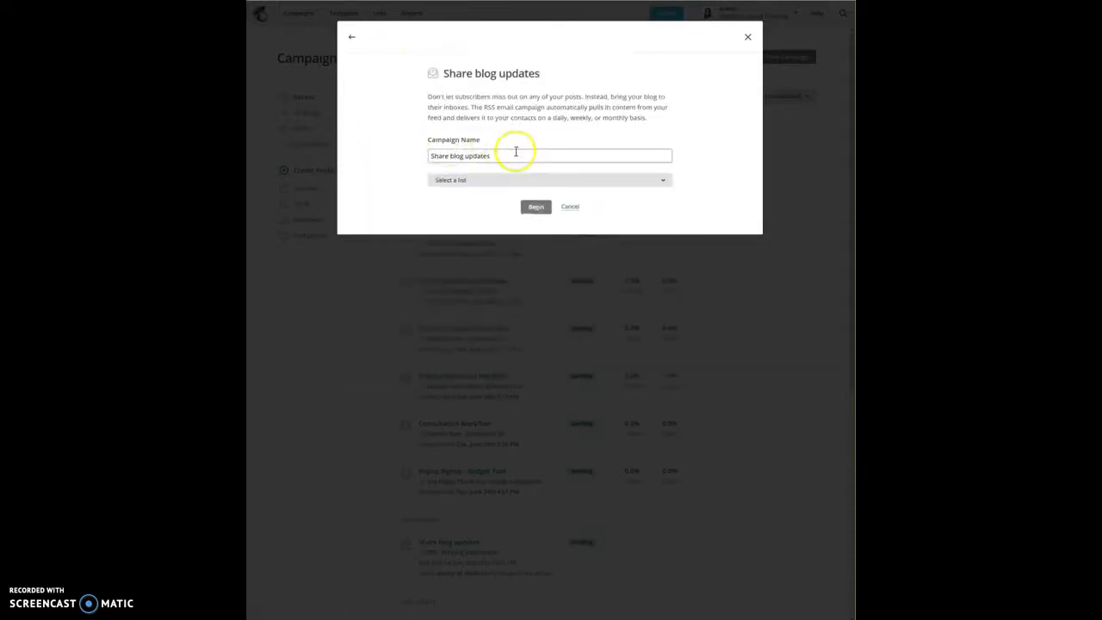
Name the campaign Newsletter, assign it to the Newsletter list and begin its setup.
drag(510, 153, 400, 165)
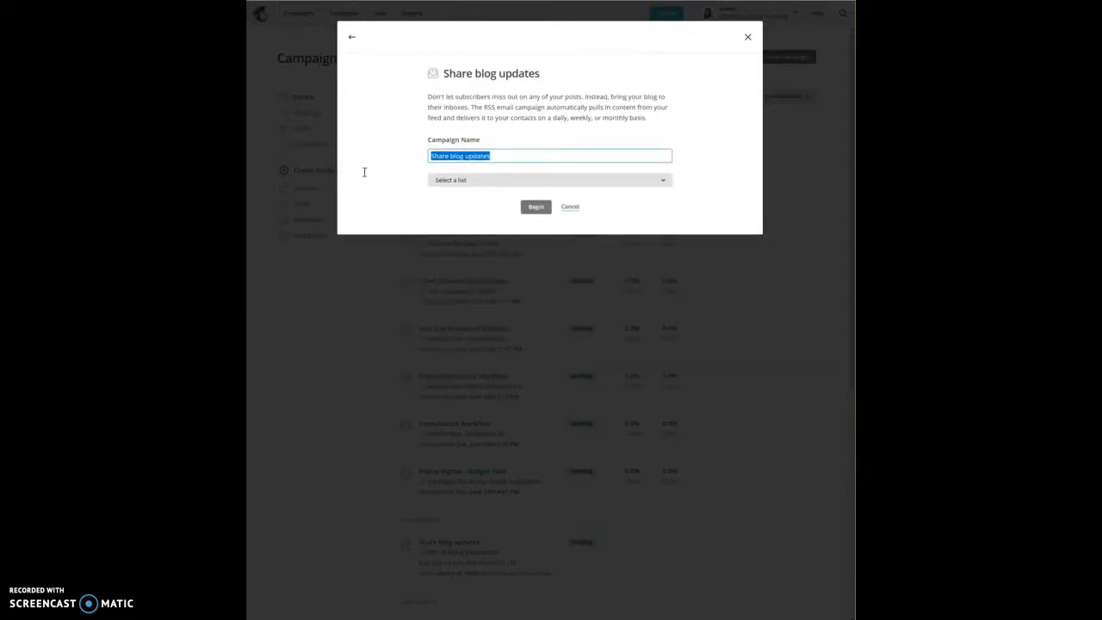
text(New)
click(448, 153)
click(440, 167)
click(506, 178)
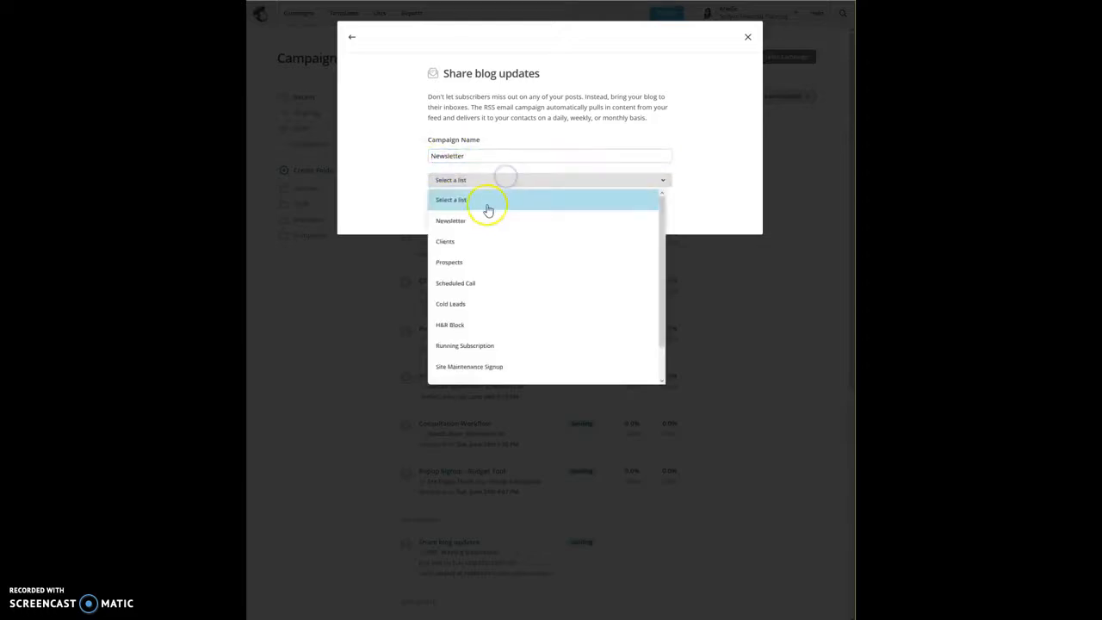
click(479, 219)
click(527, 210)
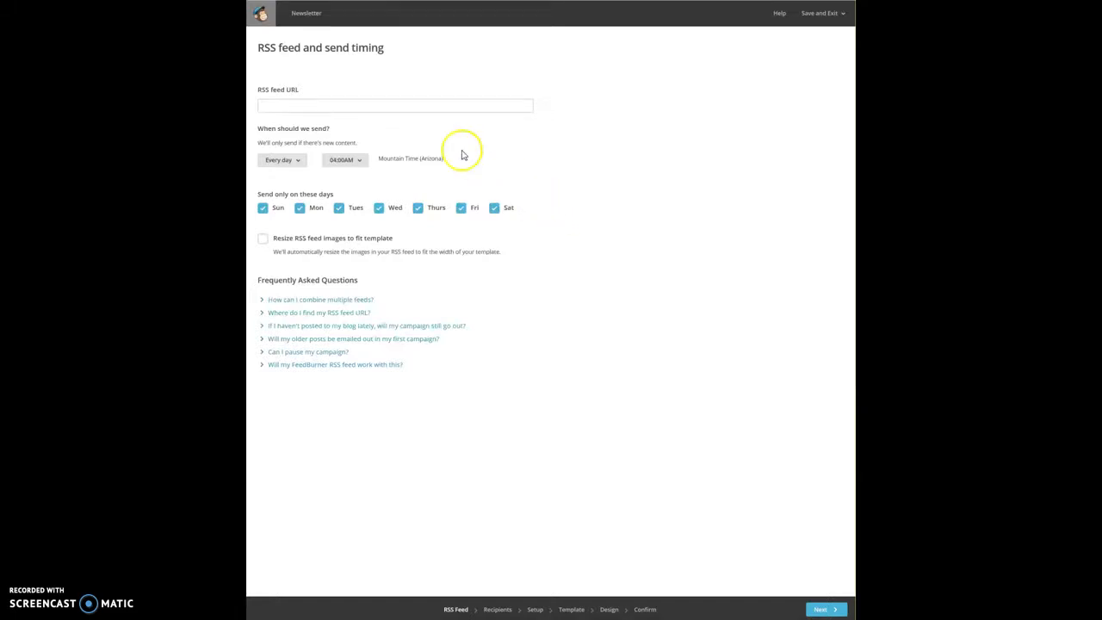
Enter the suggested blog feed address sphynxfinancial.com/feed/ as the campaign's RSS feed URL.
click(456, 109)
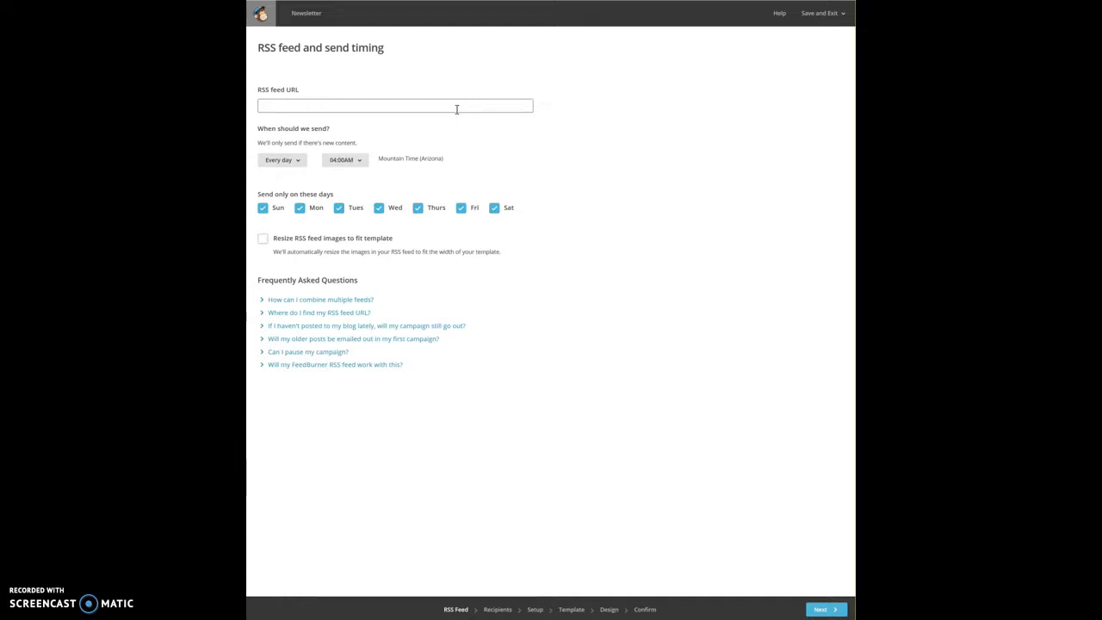
click(456, 109)
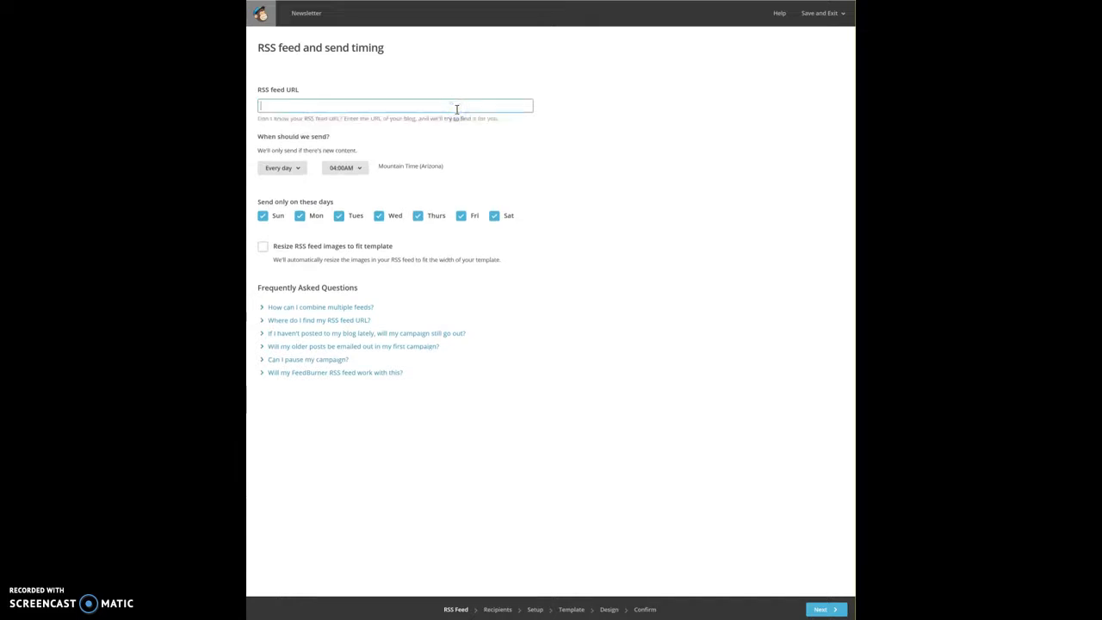
text(s)
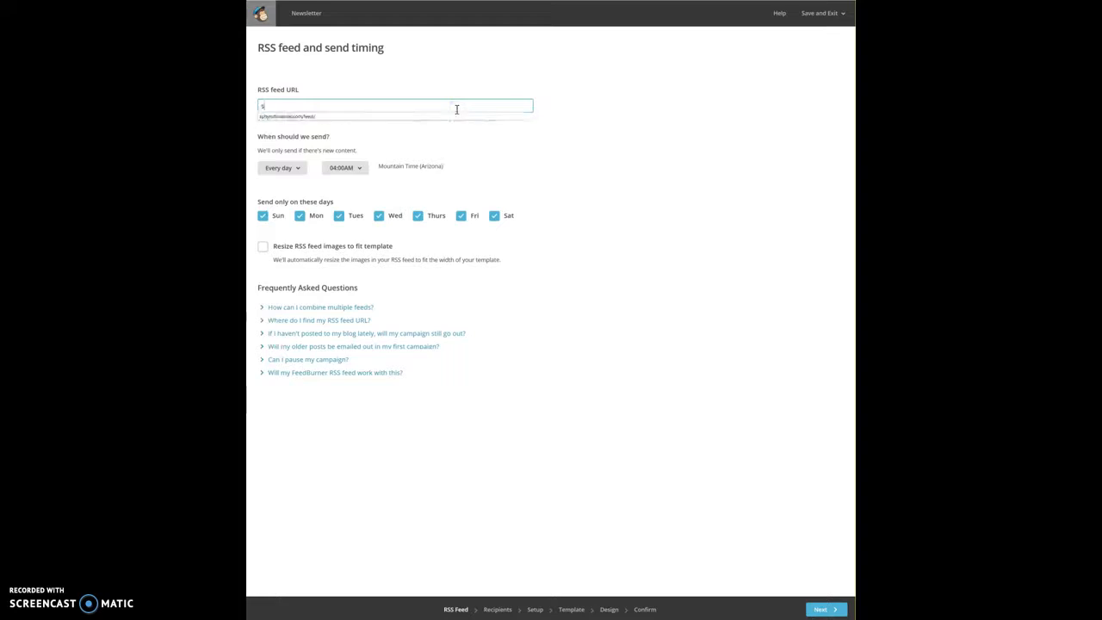
click(310, 115)
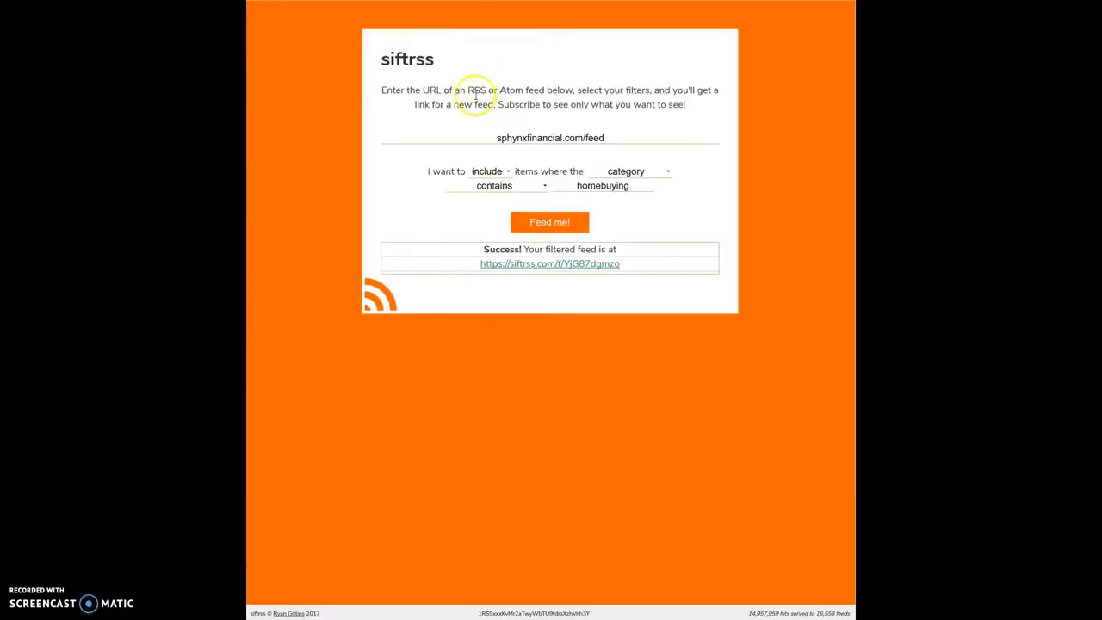
In siftrss, try switching the filter for sphynxfinancial.com/feed from include to exclude.
drag(615, 138, 494, 138)
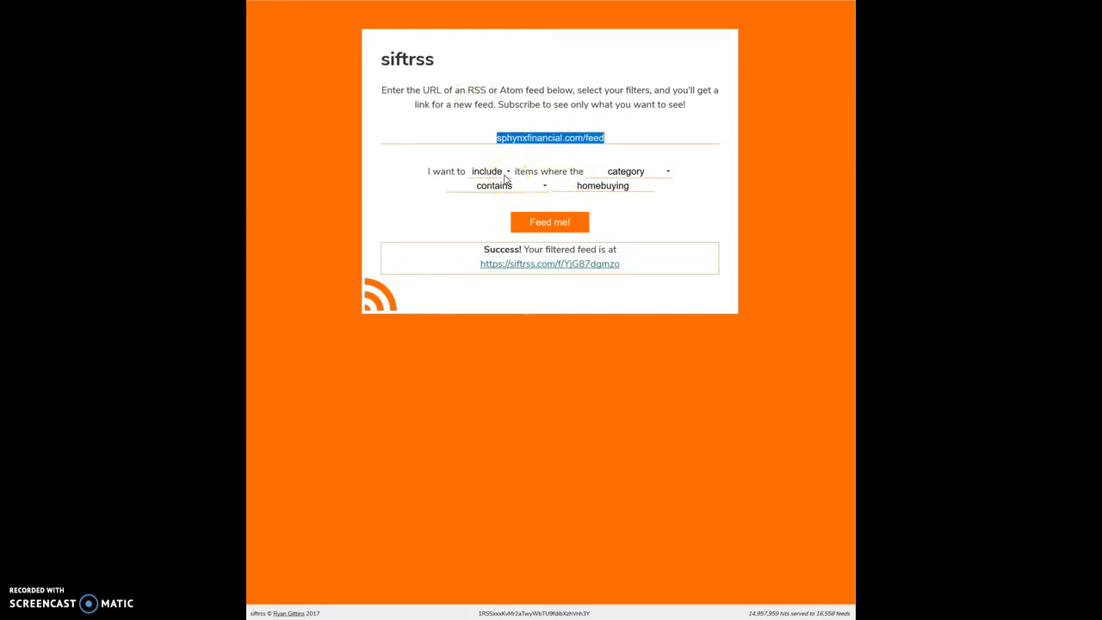
click(492, 172)
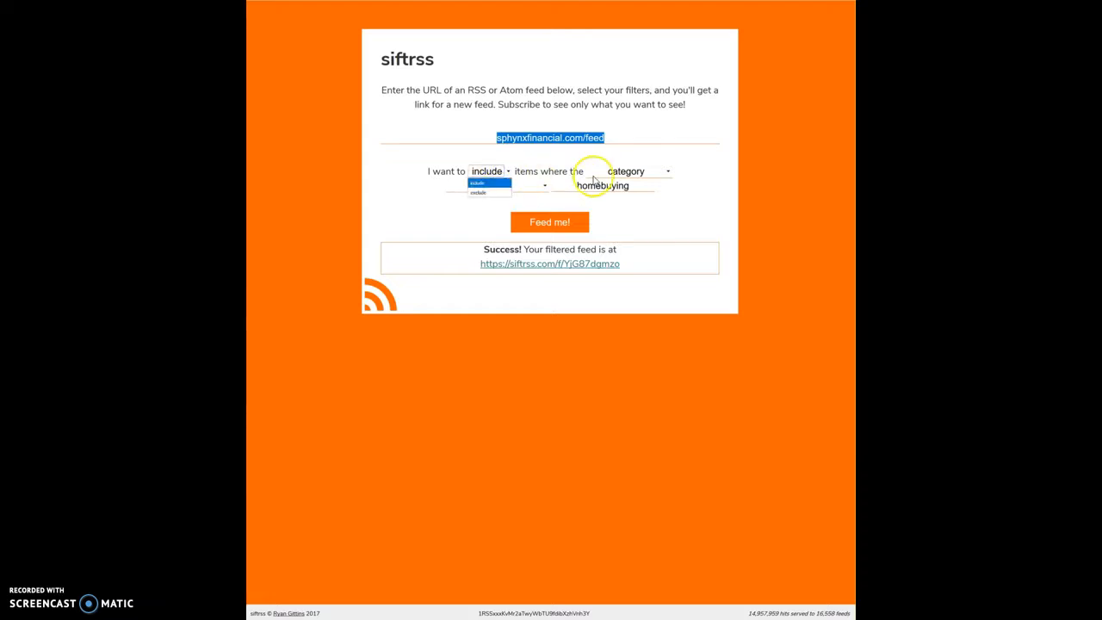
click(594, 178)
click(555, 171)
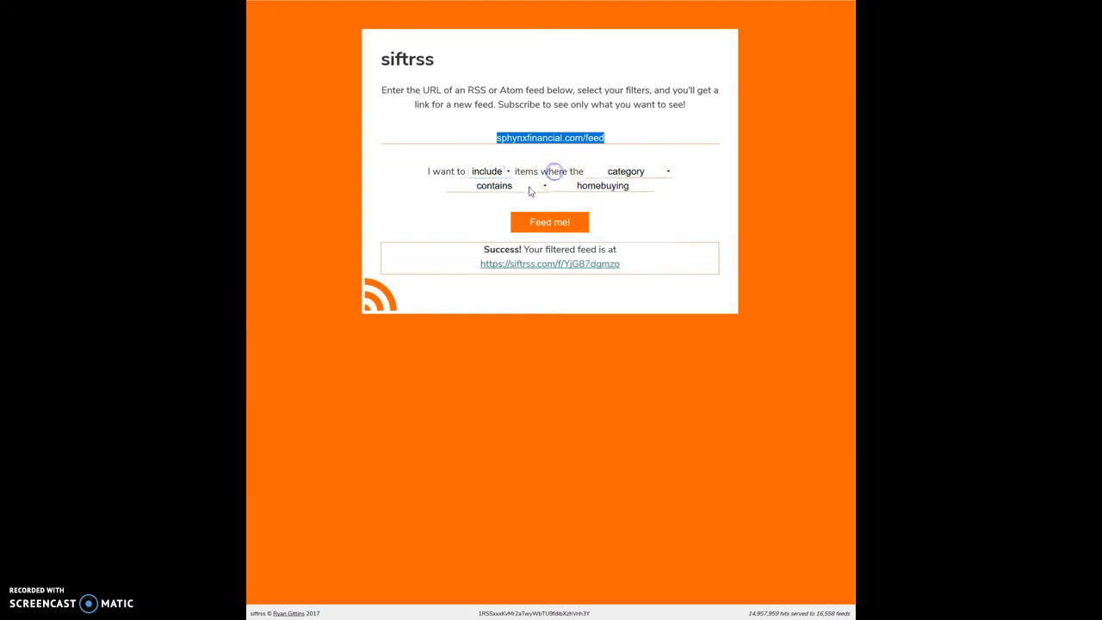
click(503, 171)
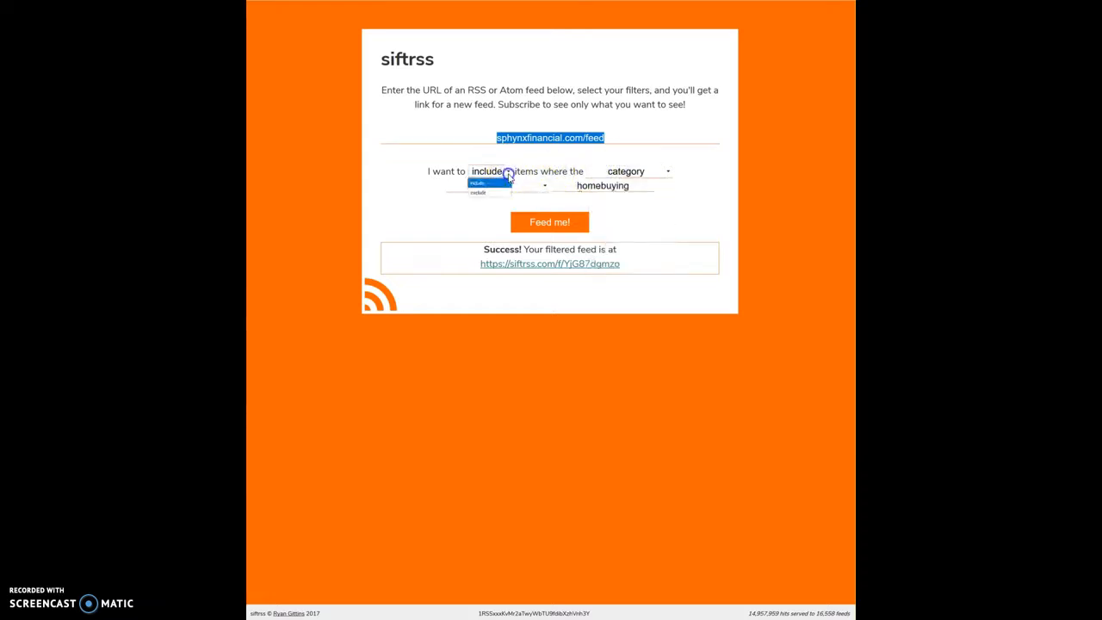
click(508, 191)
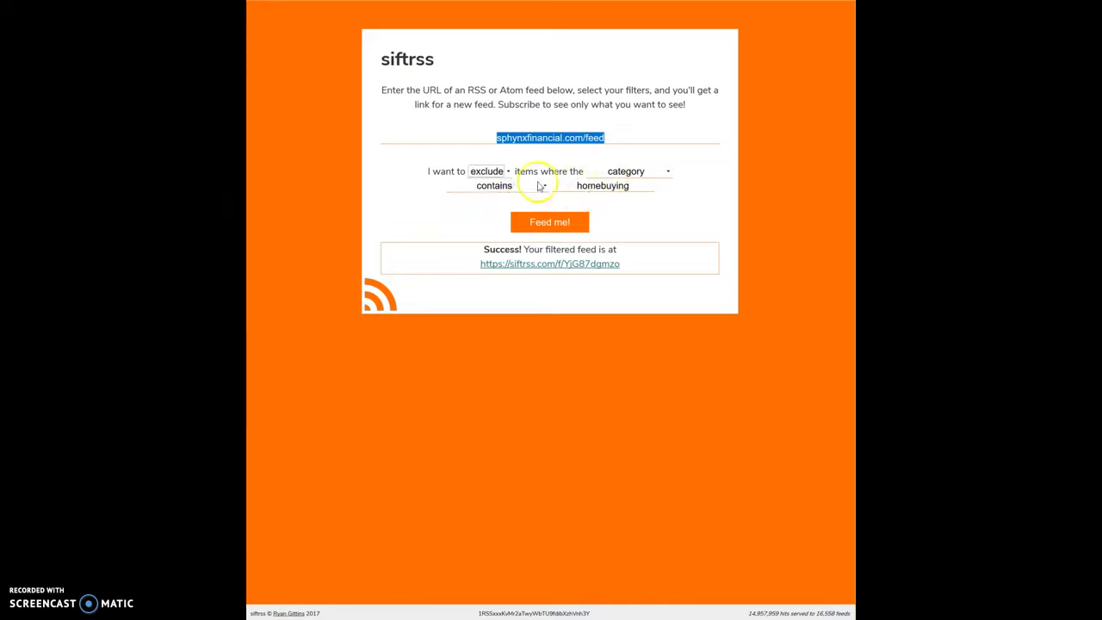
Look through the item fields available for filtering and set the filter back to include.
click(617, 173)
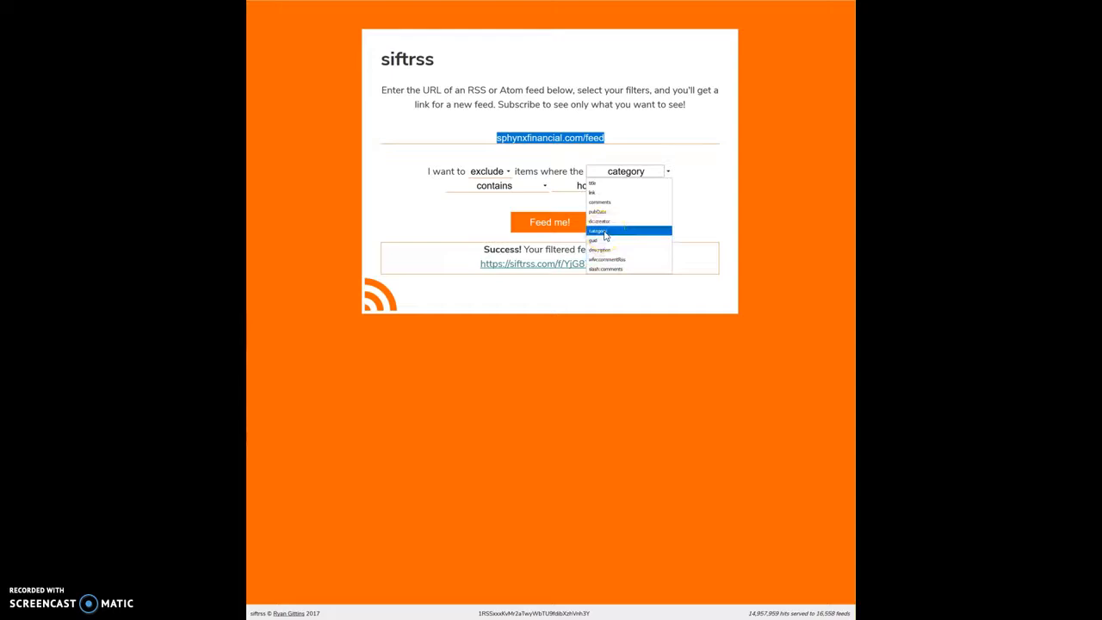
click(487, 171)
click(489, 183)
click(608, 184)
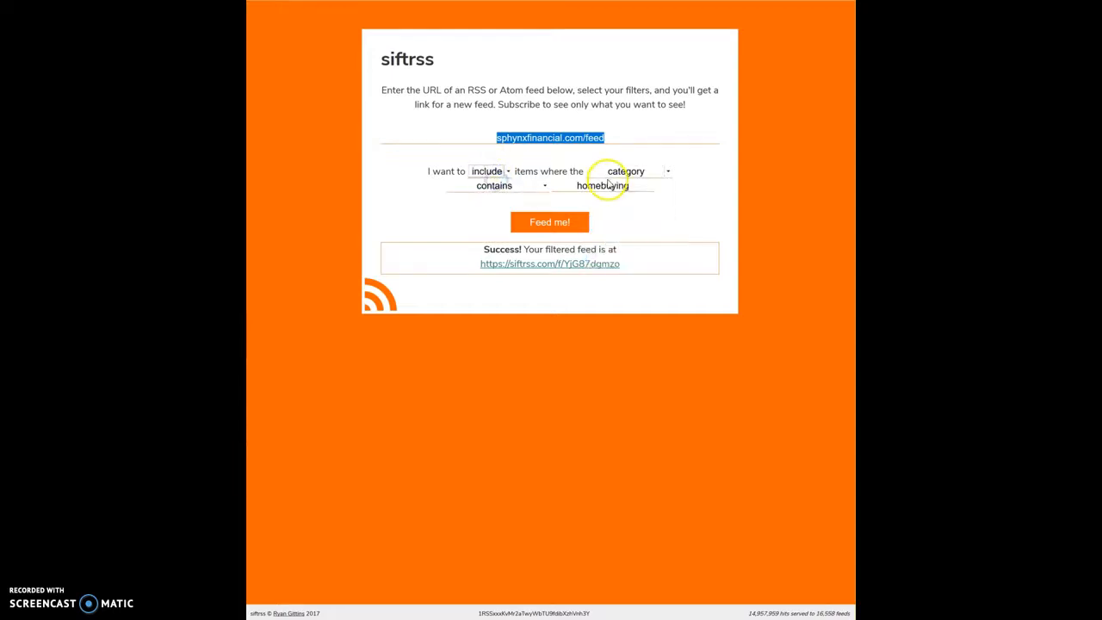
Try newsletter as the text the category must contain.
drag(630, 186, 572, 185)
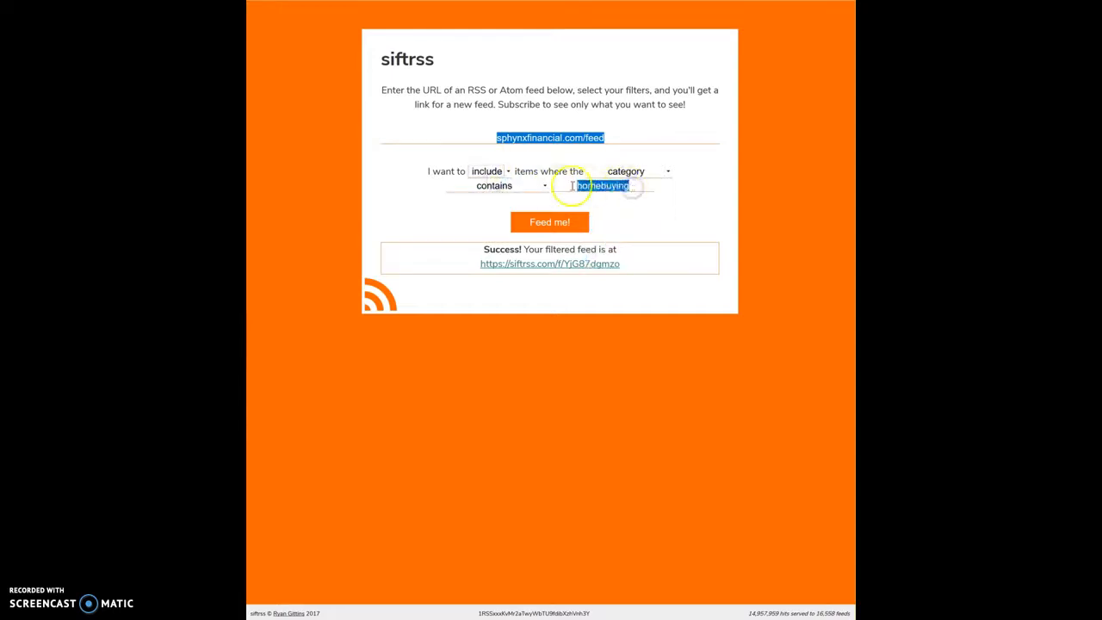
text(new)
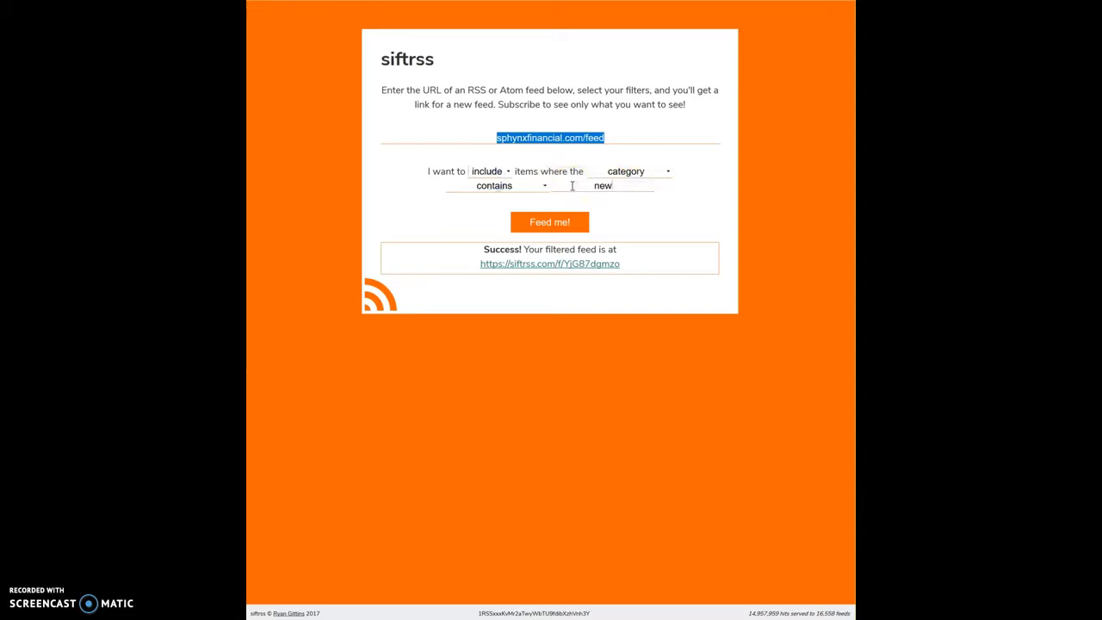
text(sletter)
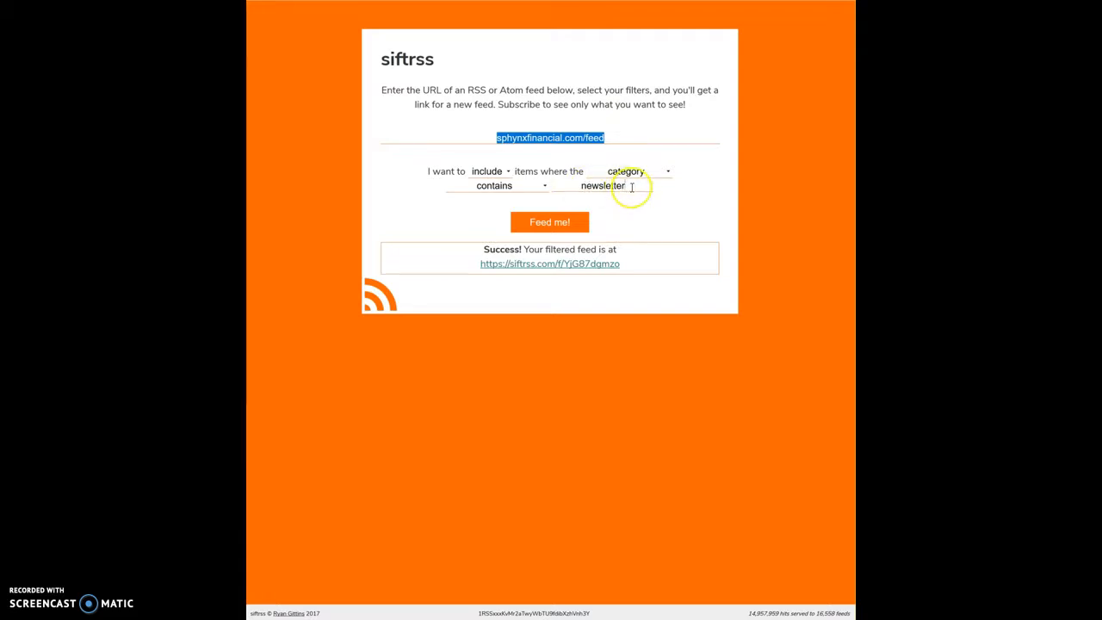
Set the category filter text to homebuying and generate the filtered feed link.
drag(631, 187, 557, 190)
text(homebuying)
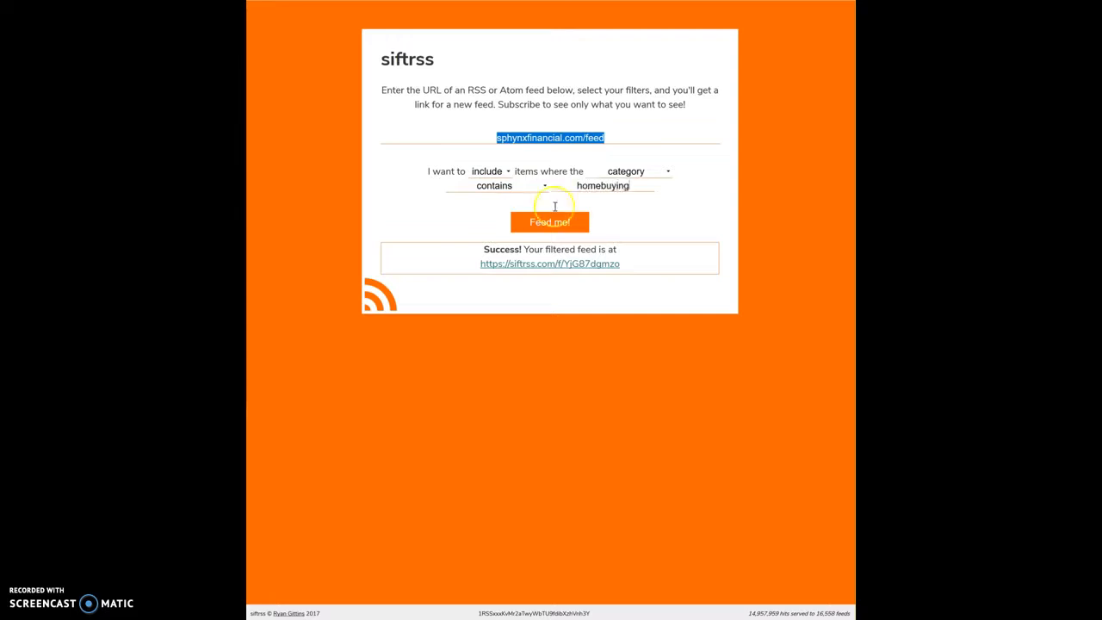
click(544, 229)
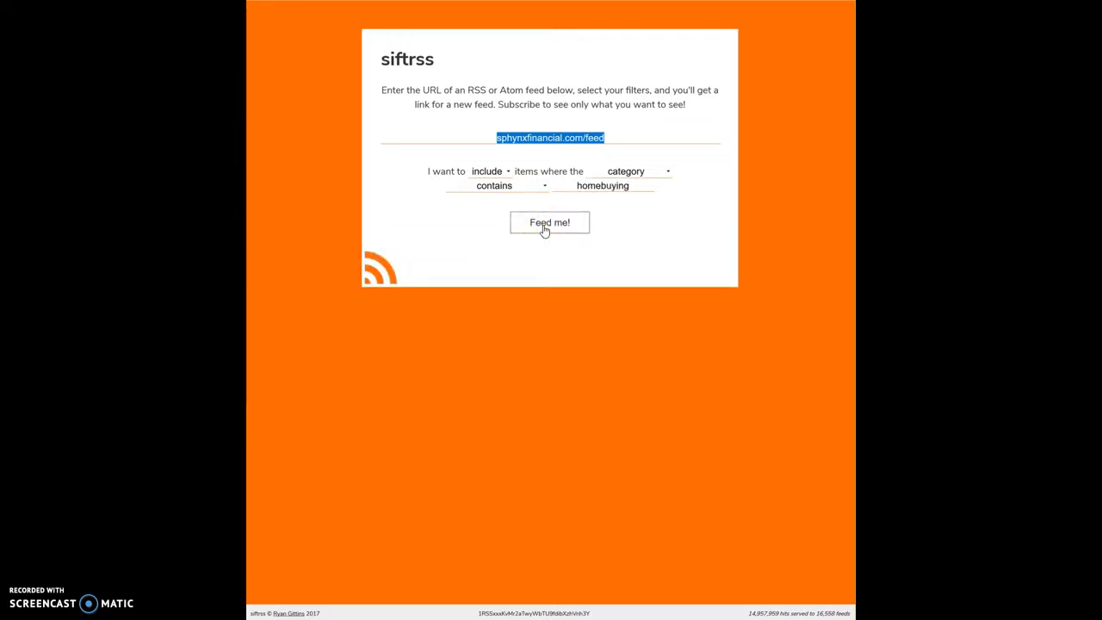
click(549, 229)
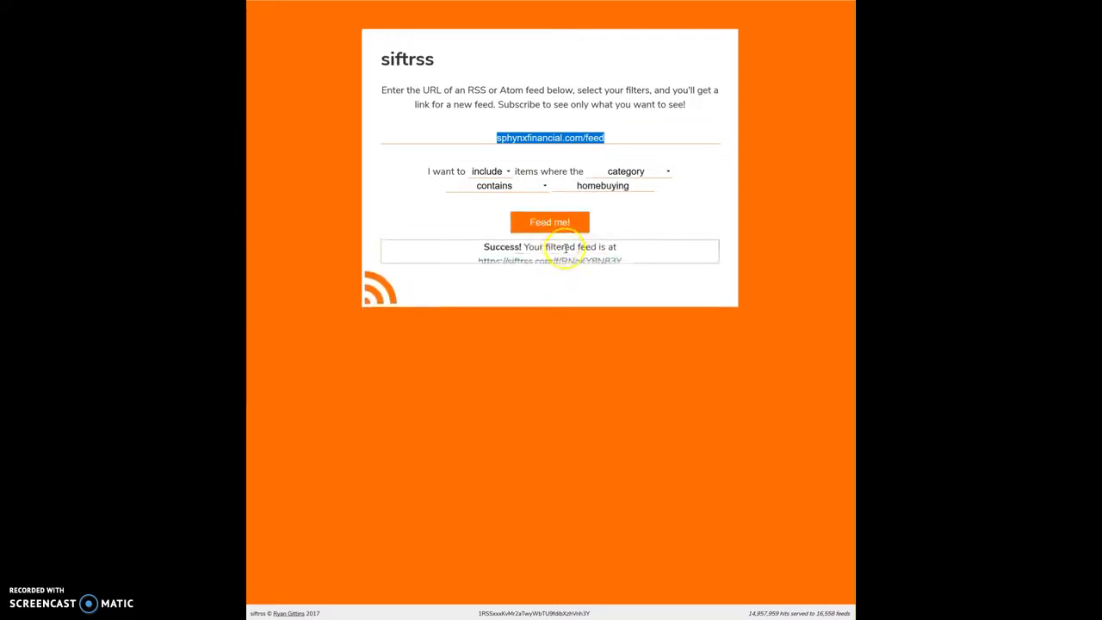
drag(635, 266, 518, 263)
right_click(524, 266)
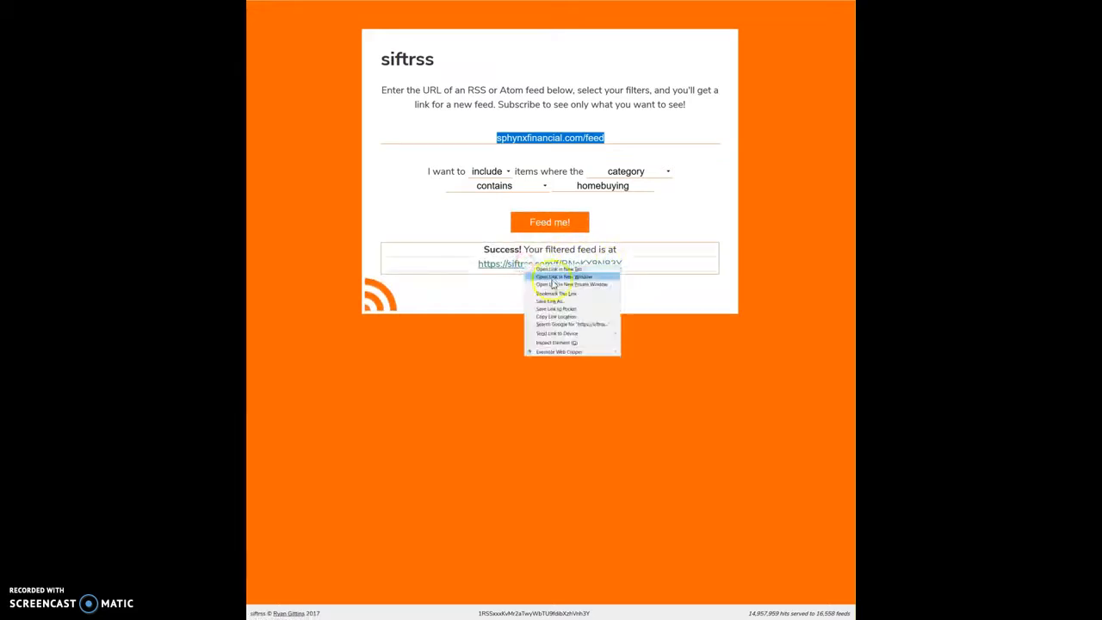
click(552, 318)
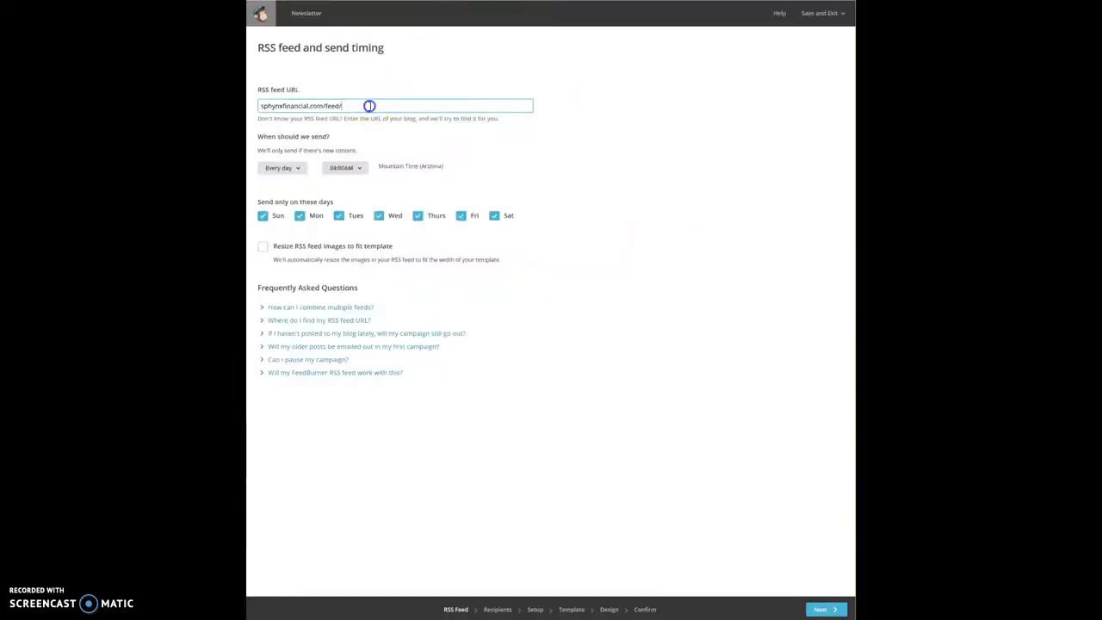
drag(369, 106, 261, 104)
text(https://siftrss.com/f/RNoKY8N83Y)
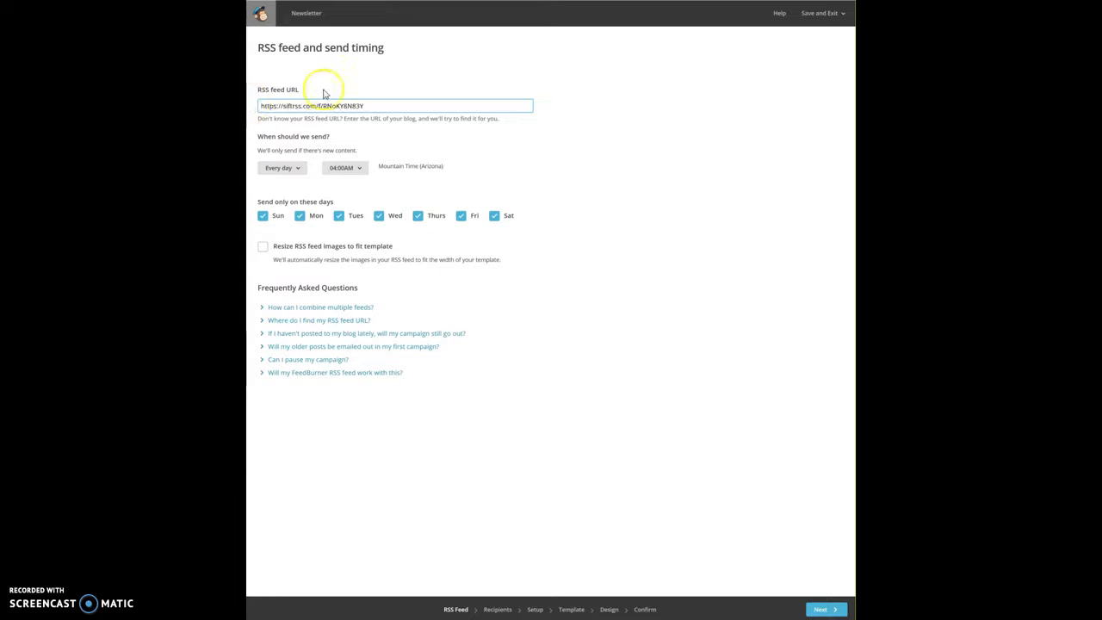
key(ctrl+a)
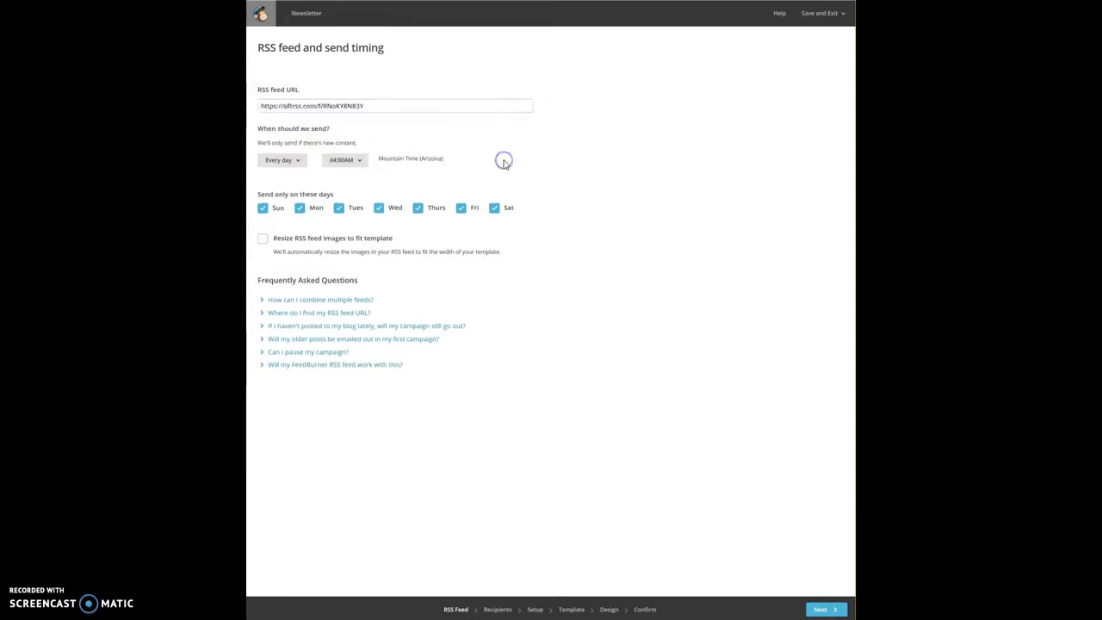
Schedule sending every week on Sunday at 11:00AM with RSS feed images resized to fit the template, and continue to the recipients.
click(293, 164)
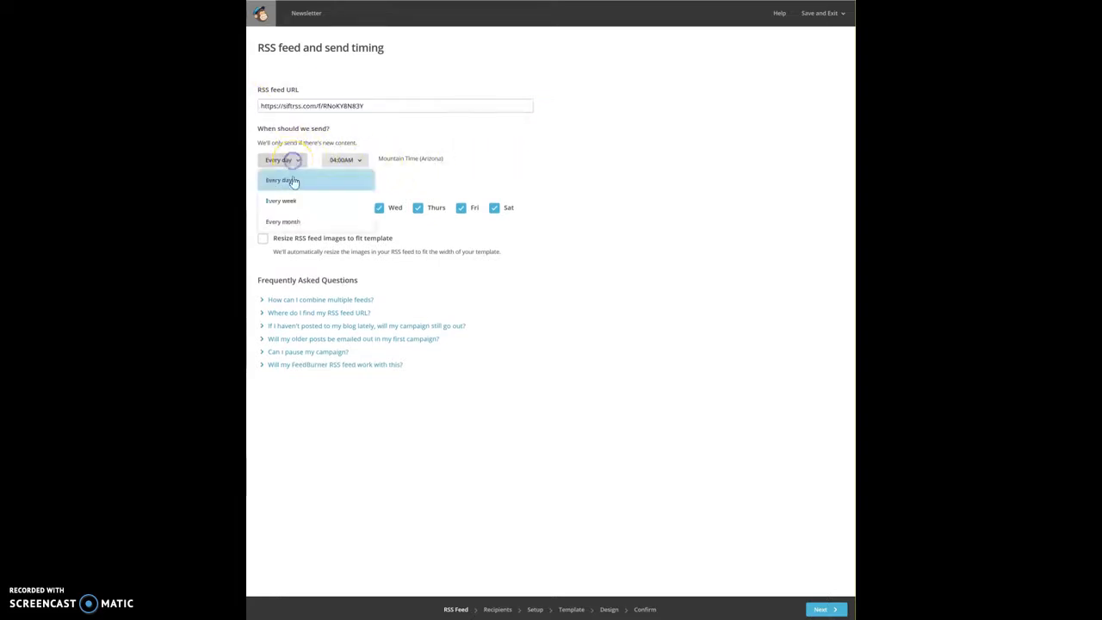
click(287, 203)
click(349, 161)
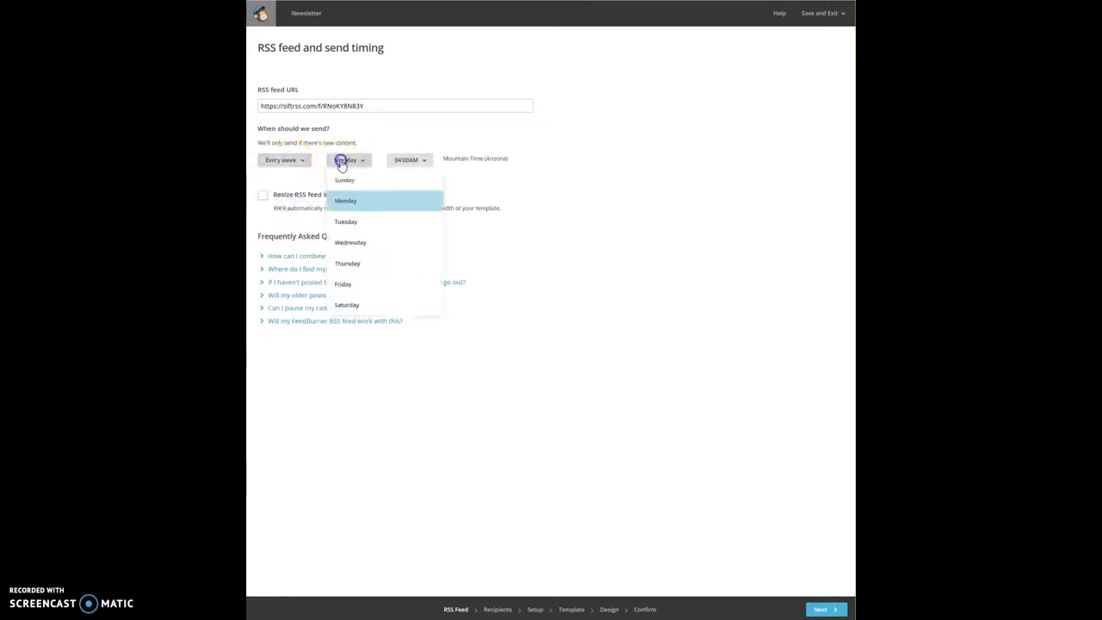
click(350, 183)
click(407, 160)
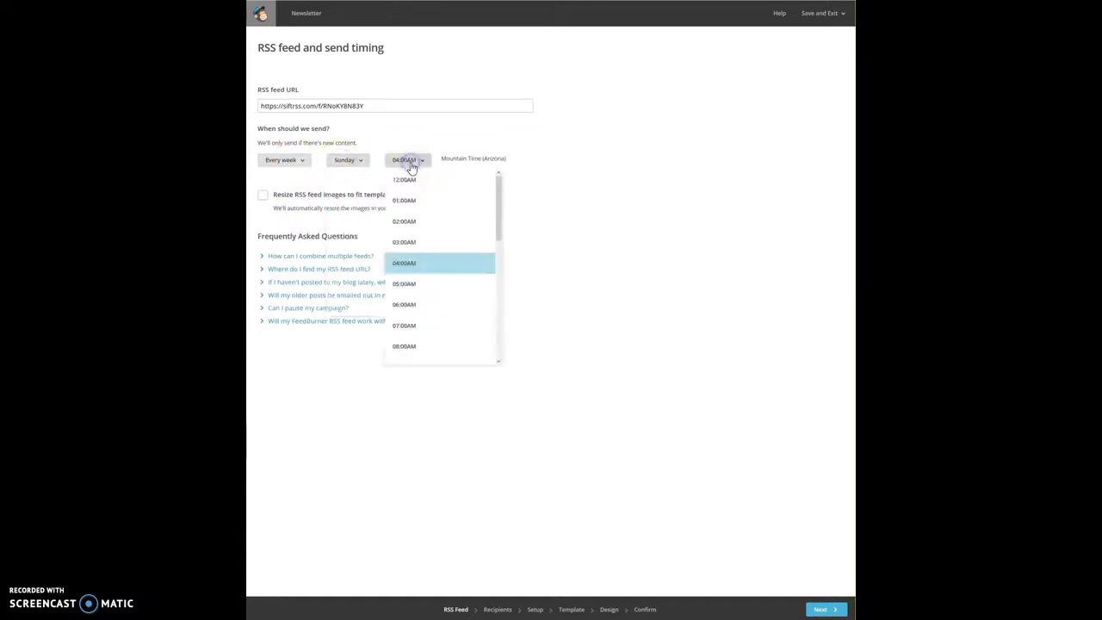
scroll(428, 327, down, 5)
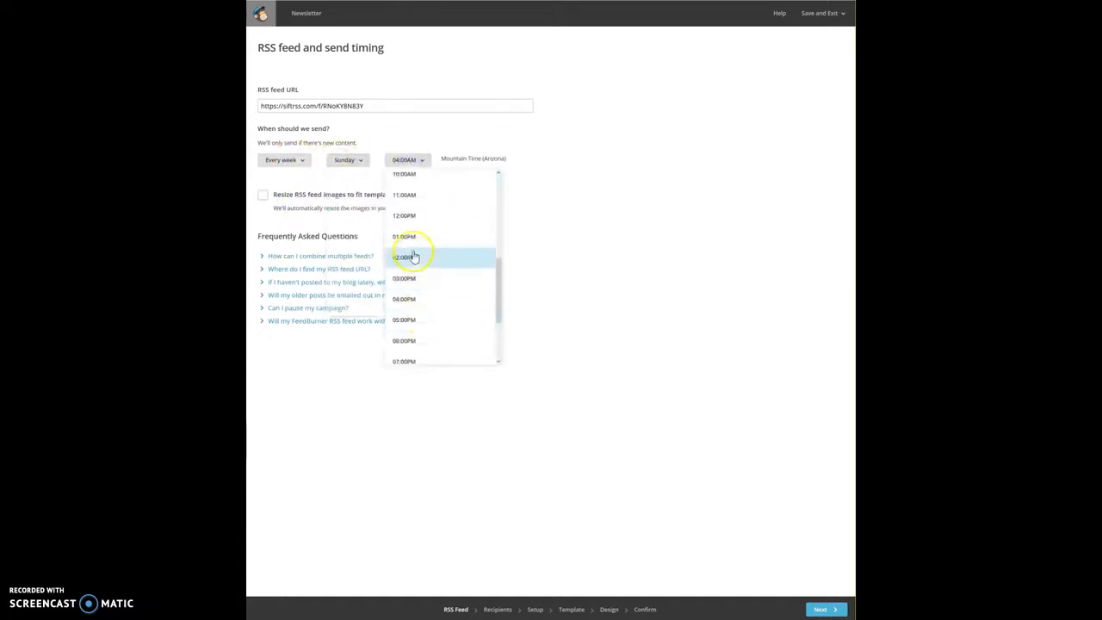
click(413, 201)
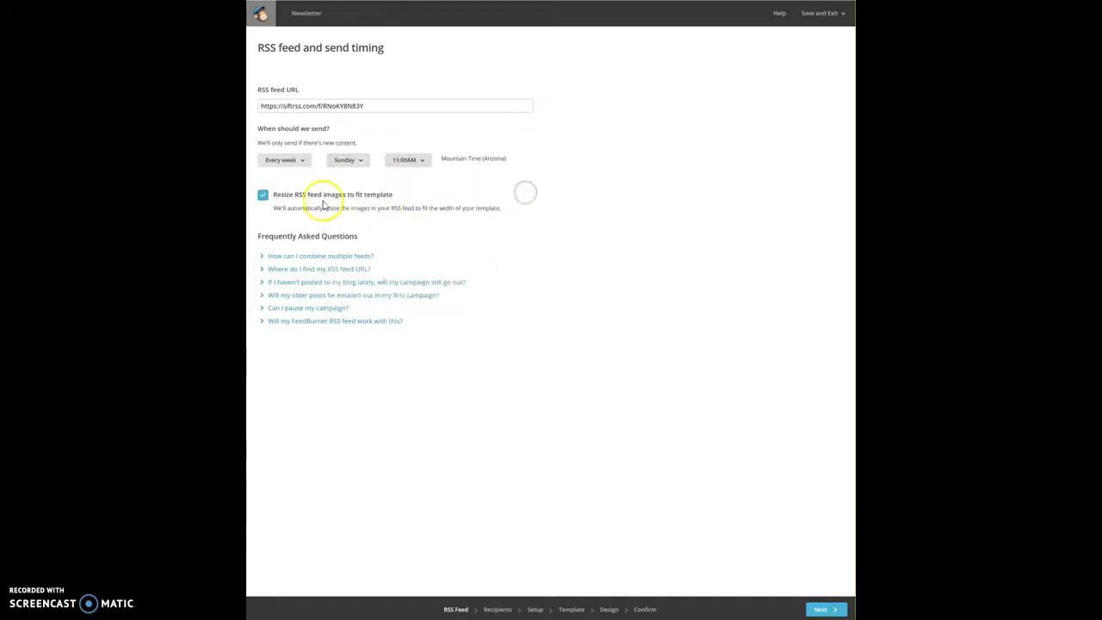
click(263, 196)
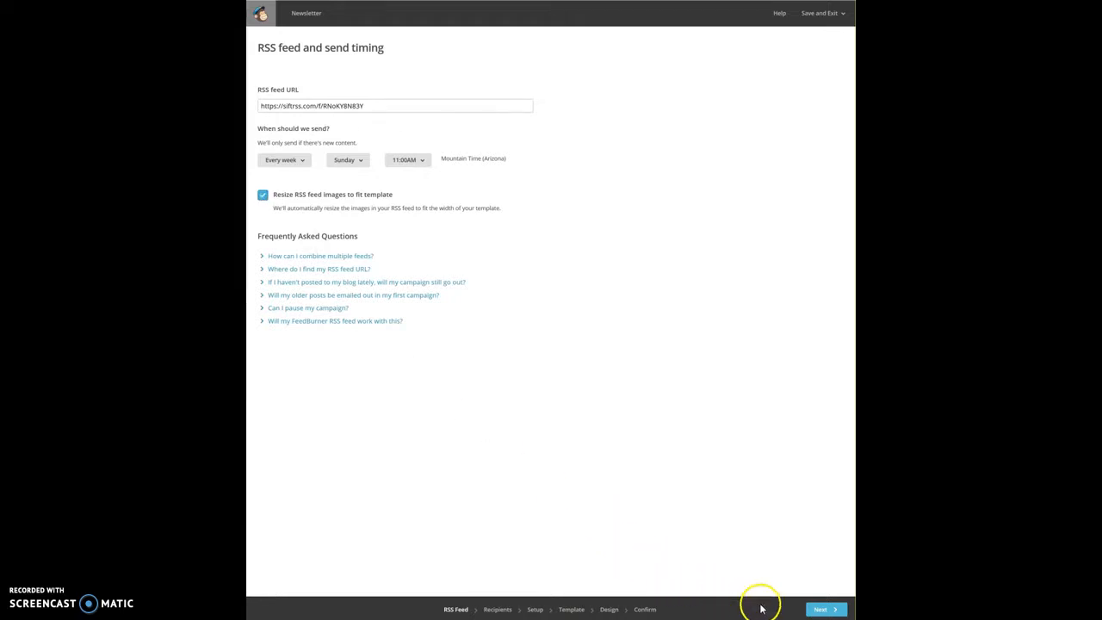
click(824, 611)
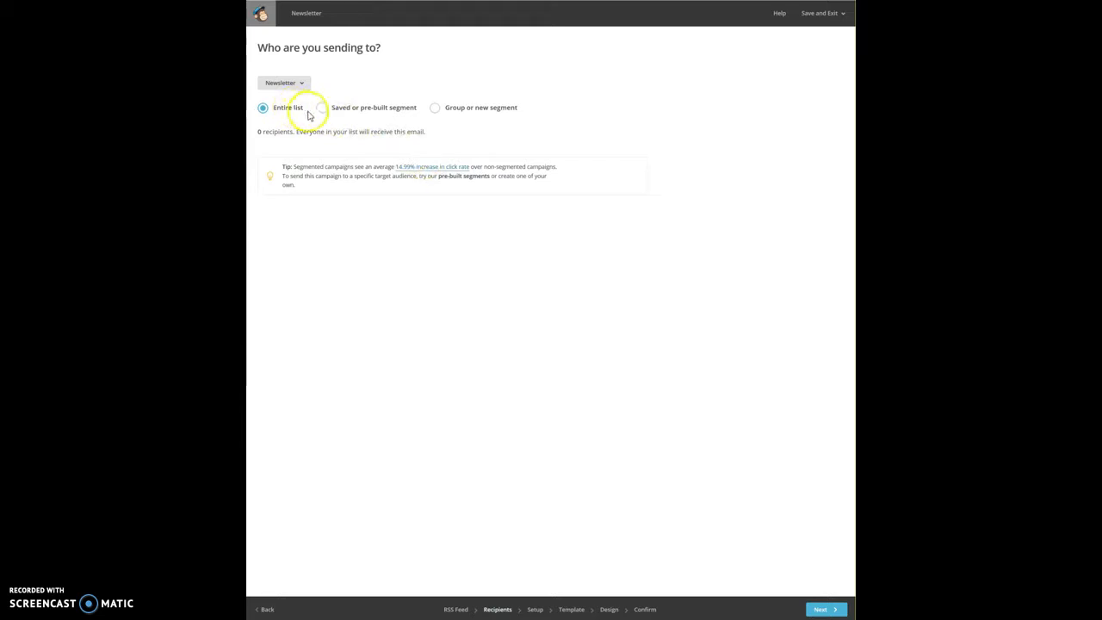
Examine the saved and pre-built segments available for the Newsletter list, including engagement, customer behavior and demographics.
click(323, 109)
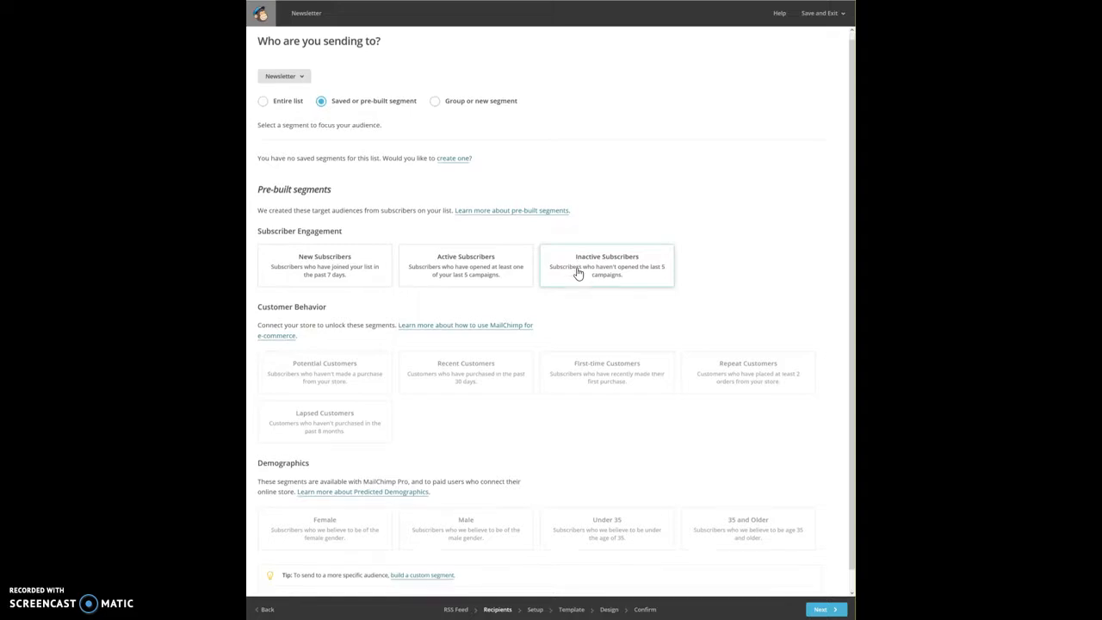
scroll(577, 273, down, 1)
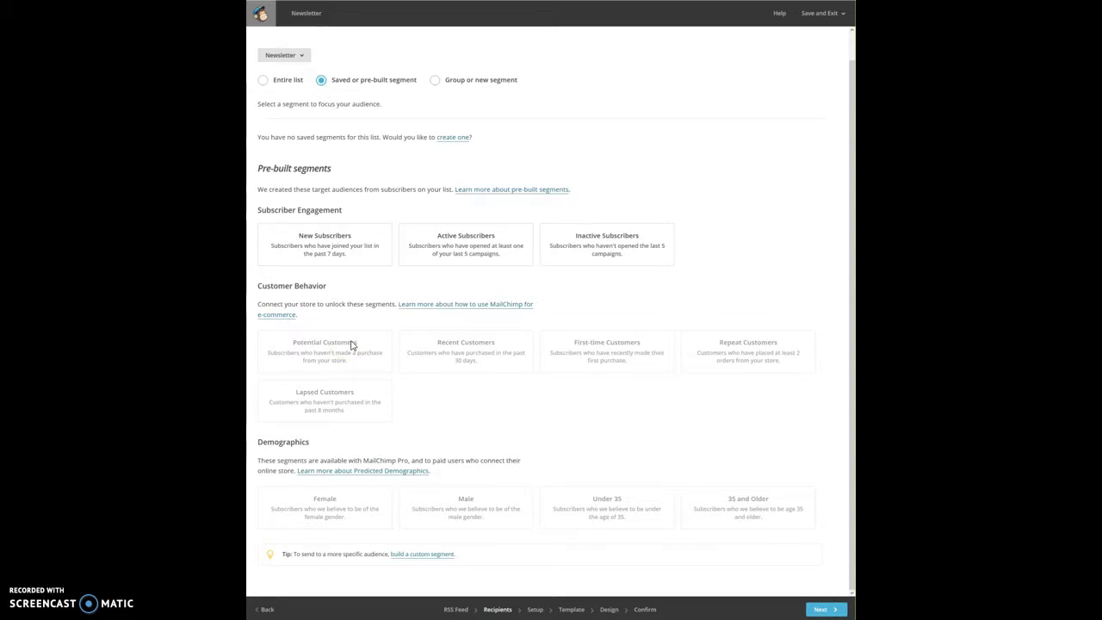
click(454, 360)
click(498, 504)
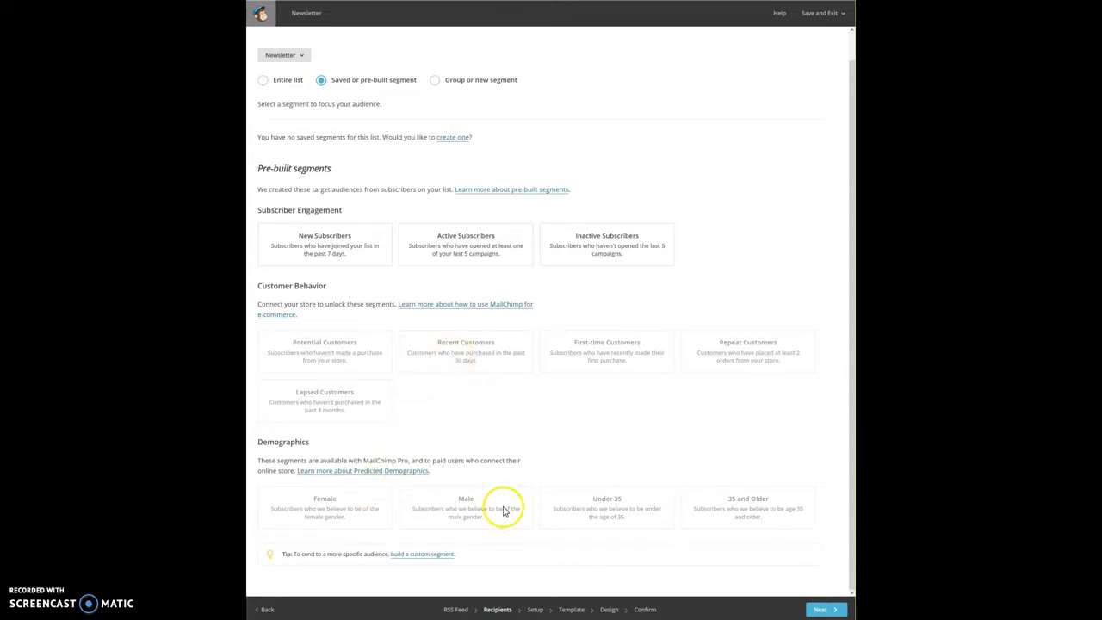
scroll(443, 259, up, 1)
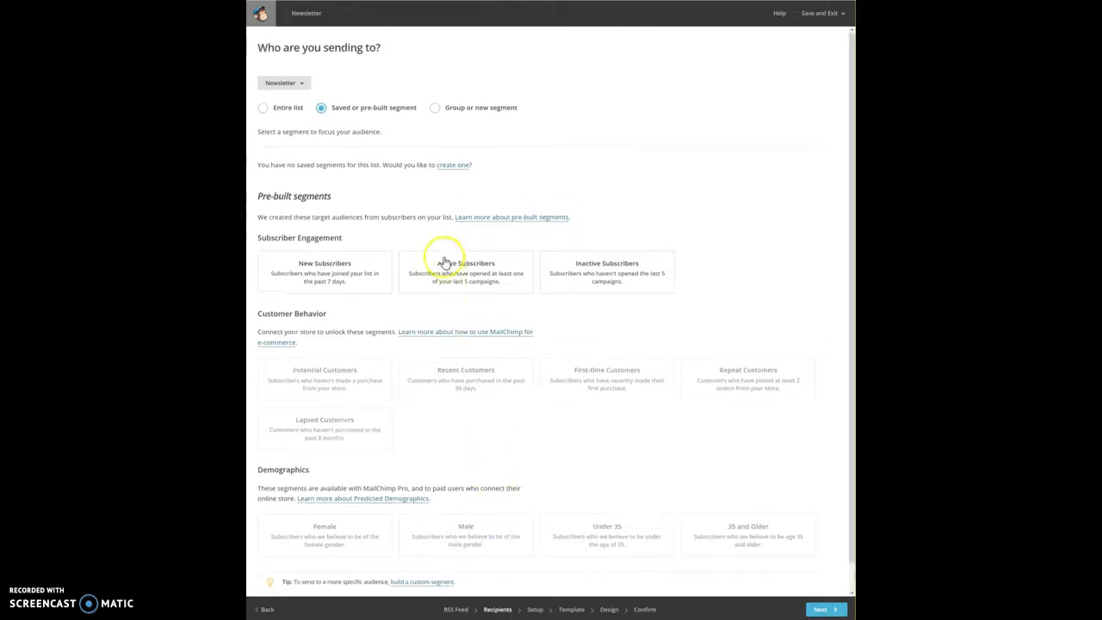
Target a new segment of the Newsletter list, add a second email address condition and require contacts to match all conditions.
click(435, 110)
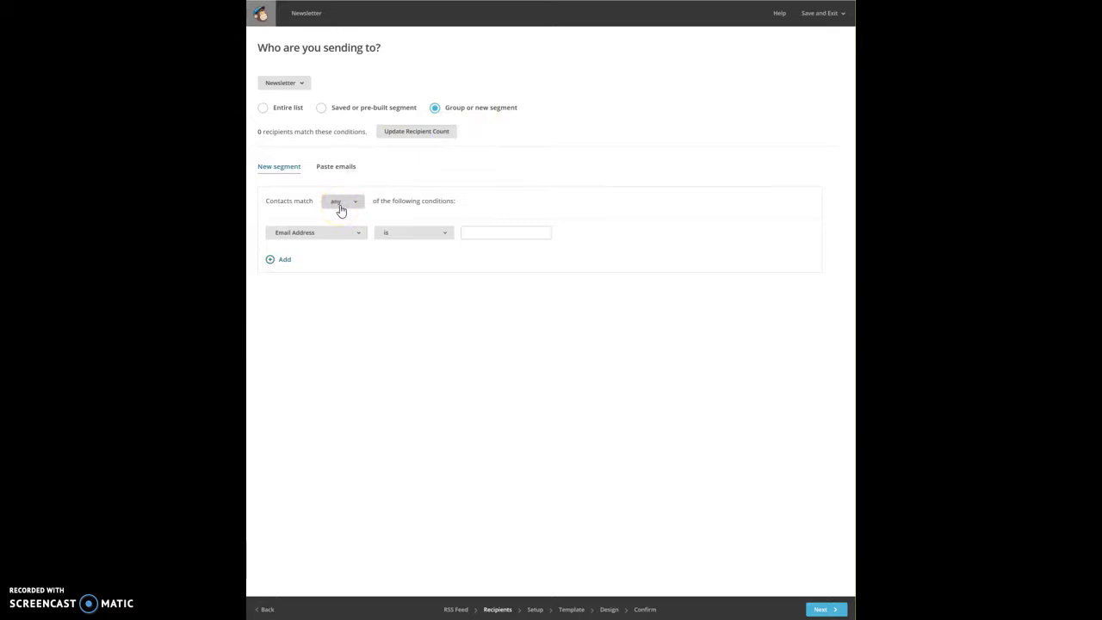
click(272, 259)
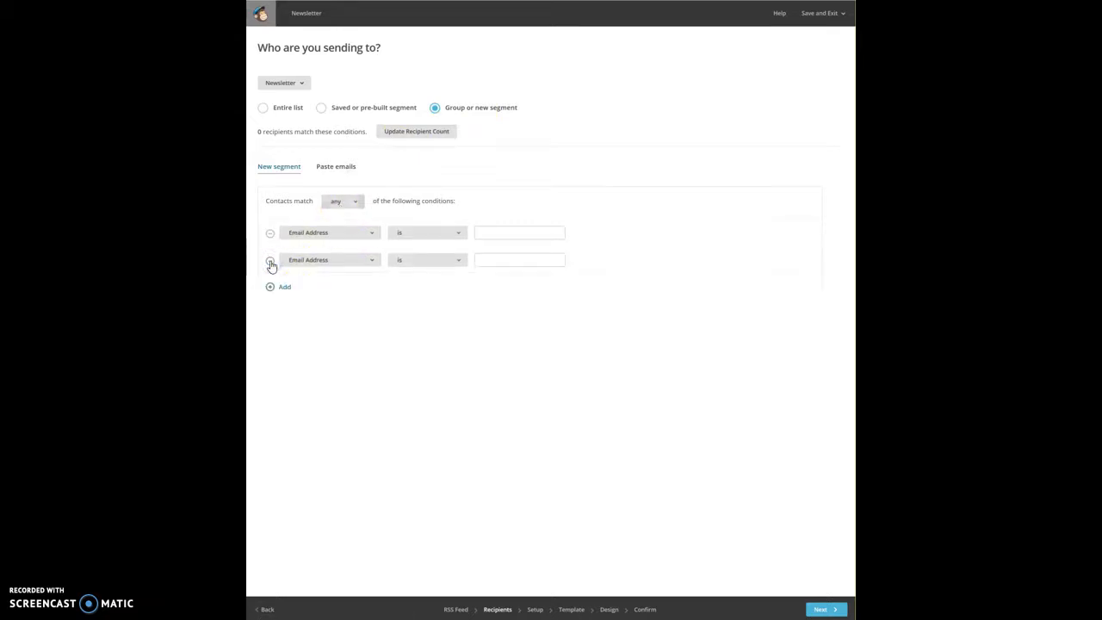
click(327, 201)
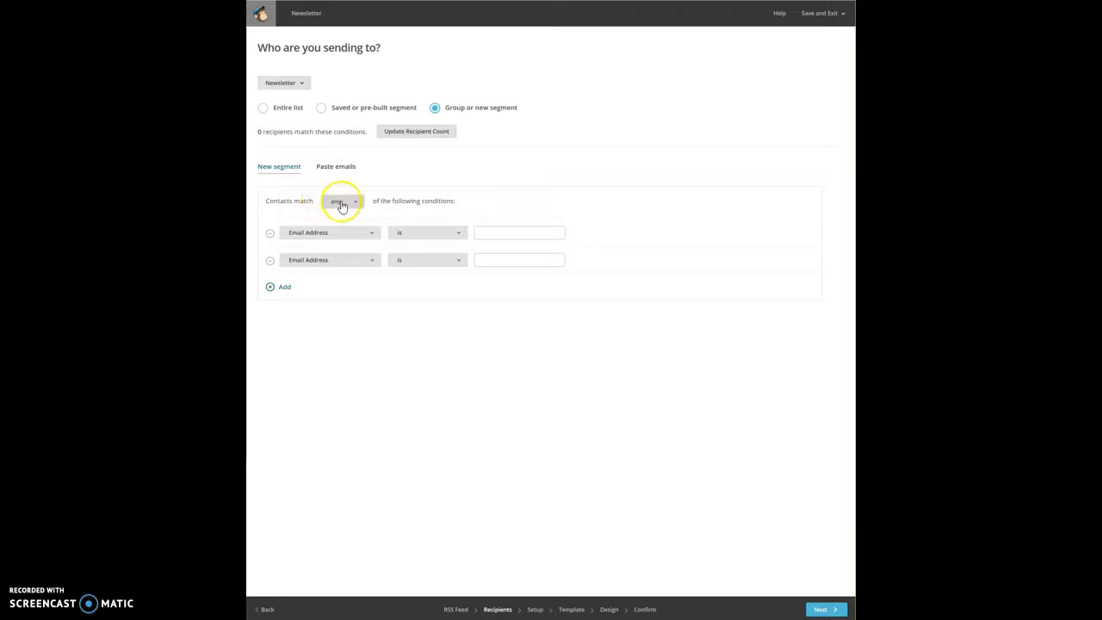
click(330, 239)
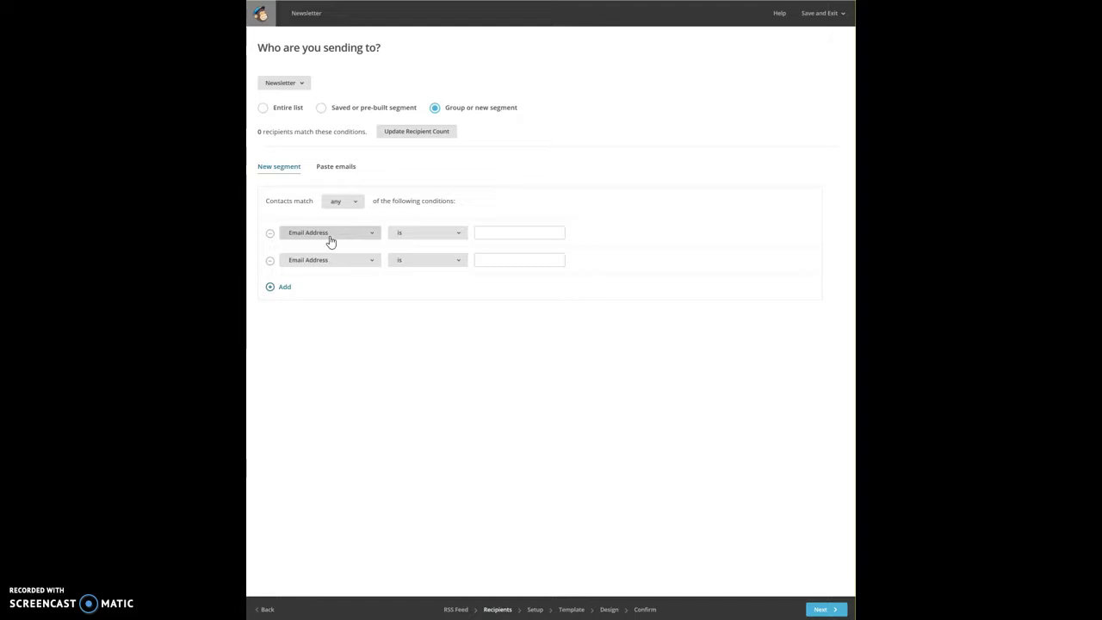
click(338, 203)
click(336, 226)
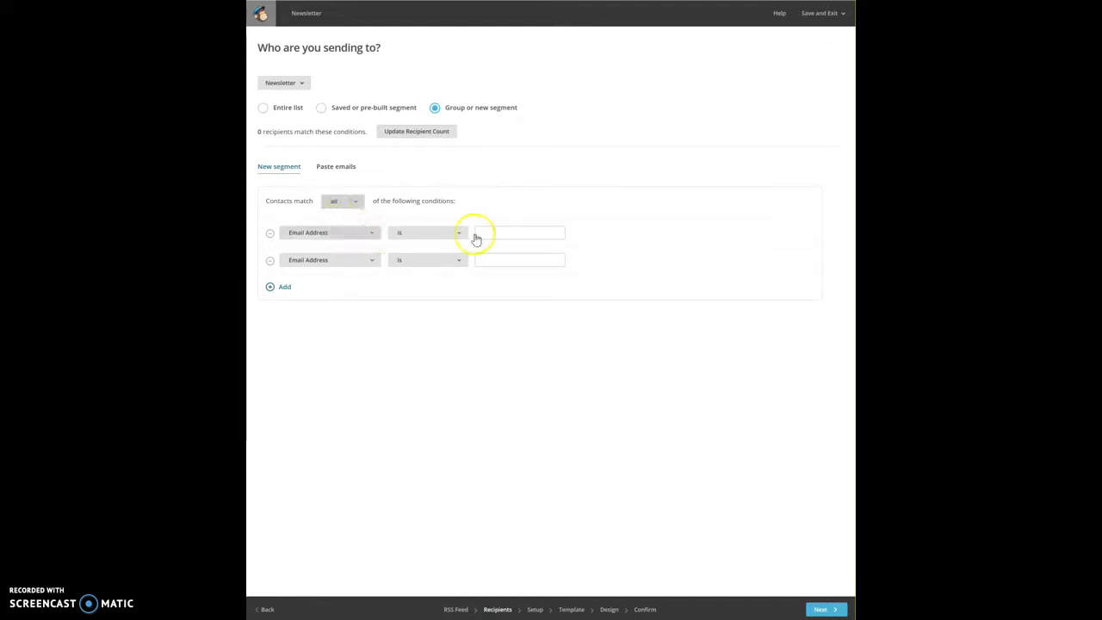
click(491, 262)
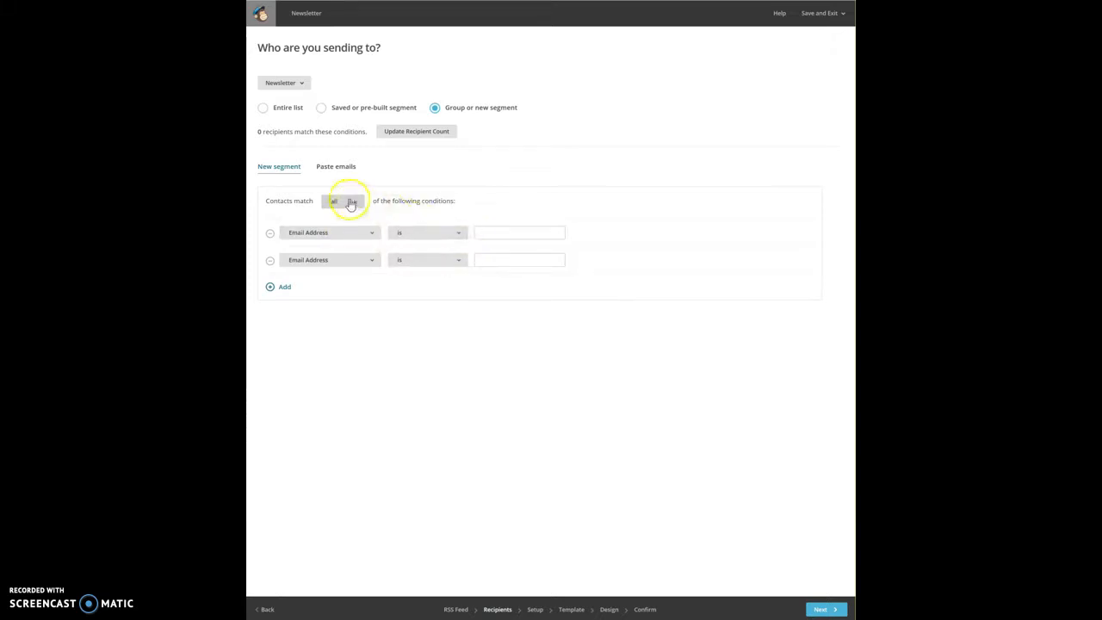
Remove the second email address condition from the segment and continue to the campaign setup.
click(269, 261)
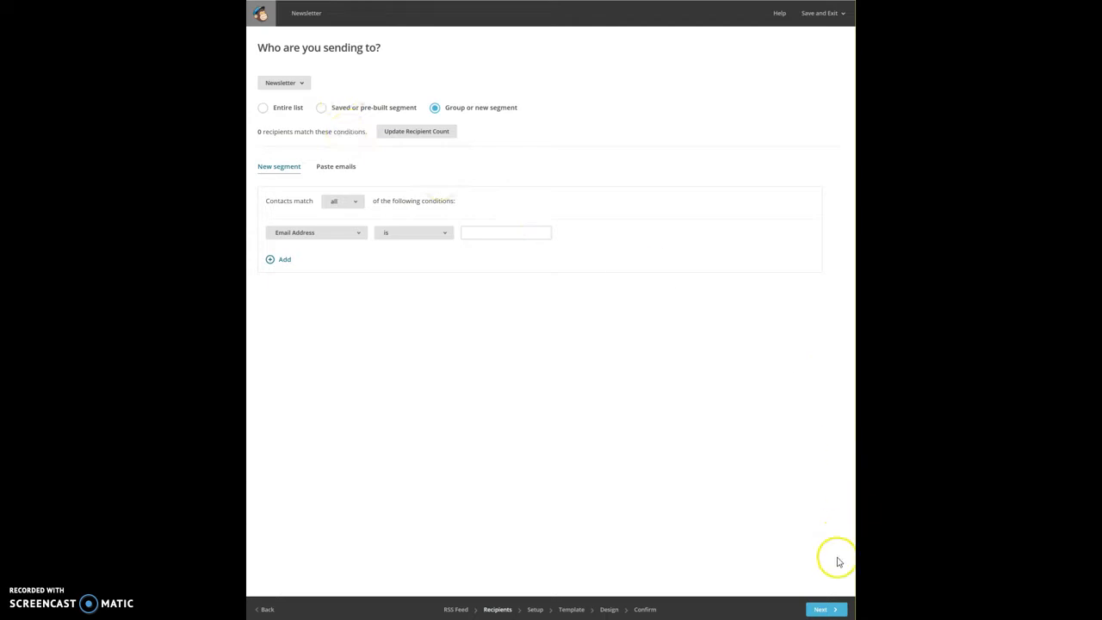
click(823, 610)
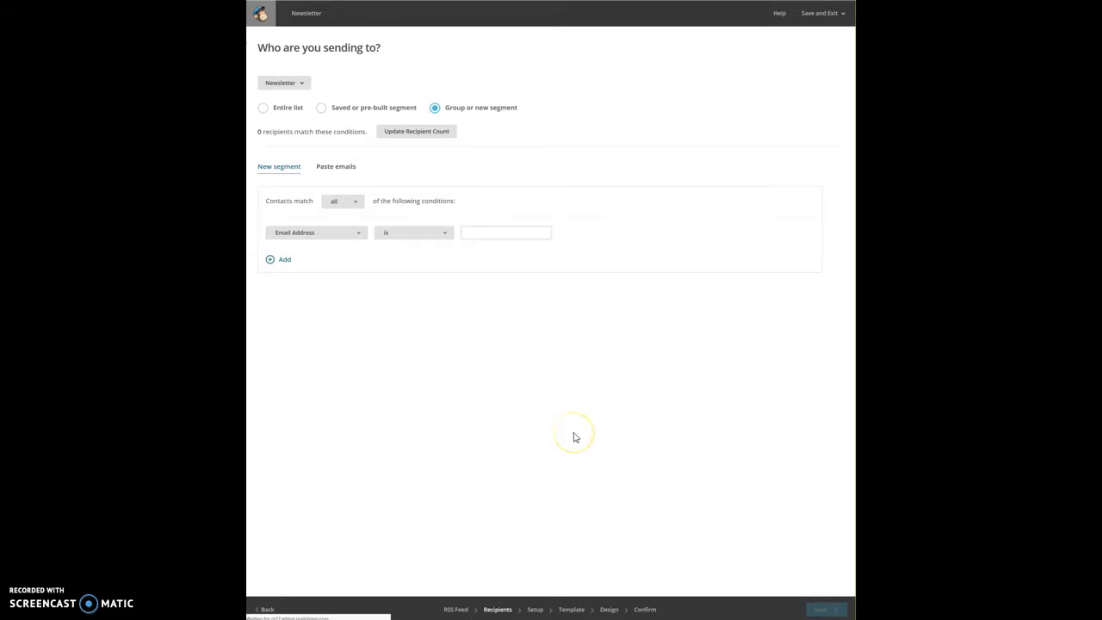
click(369, 191)
Replace the email subject with "Sphynx Financial Newsletter".
click(317, 93)
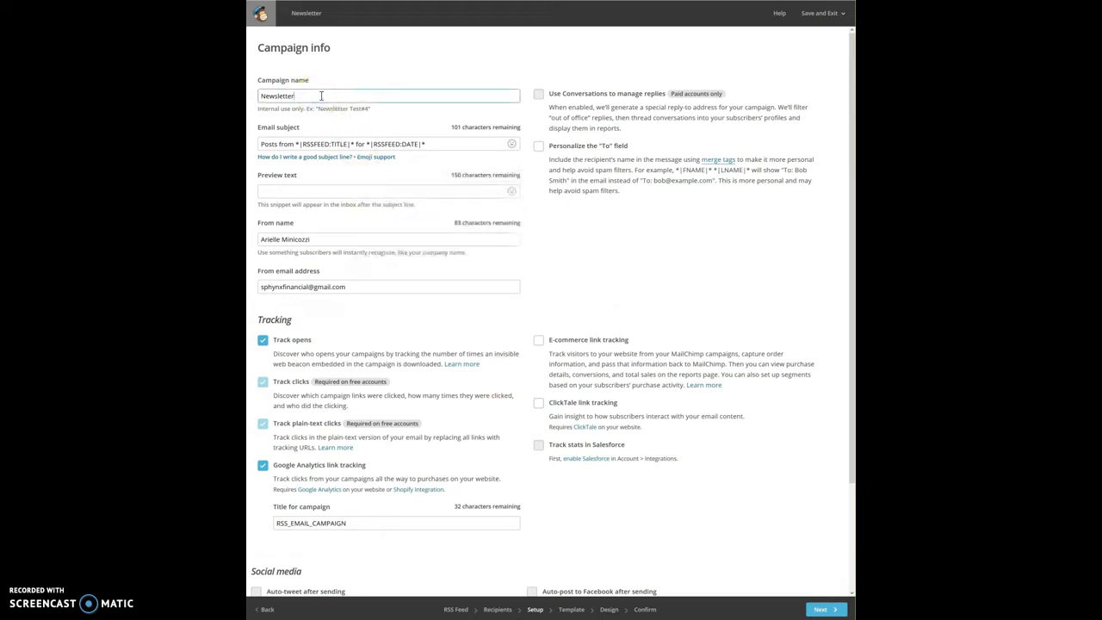
click(291, 146)
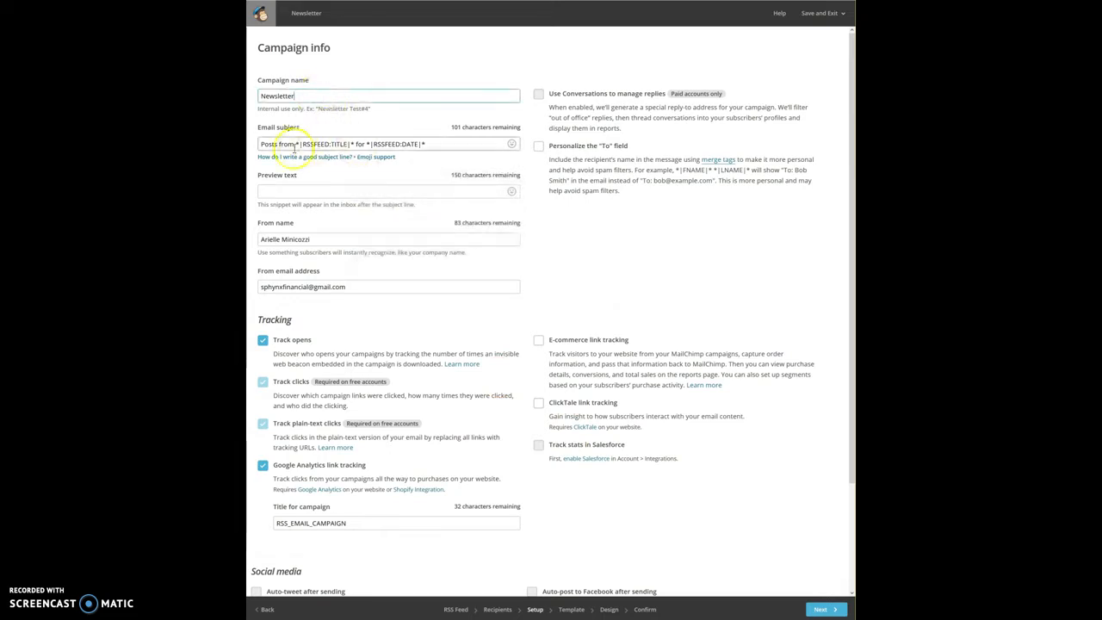
click(265, 144)
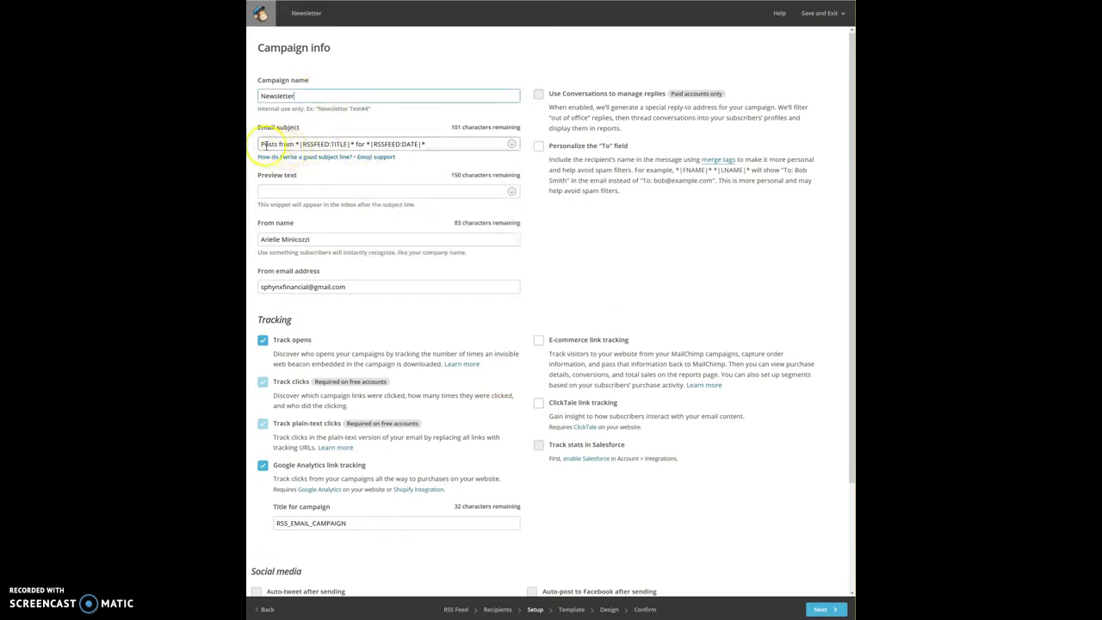
click(292, 144)
click(358, 146)
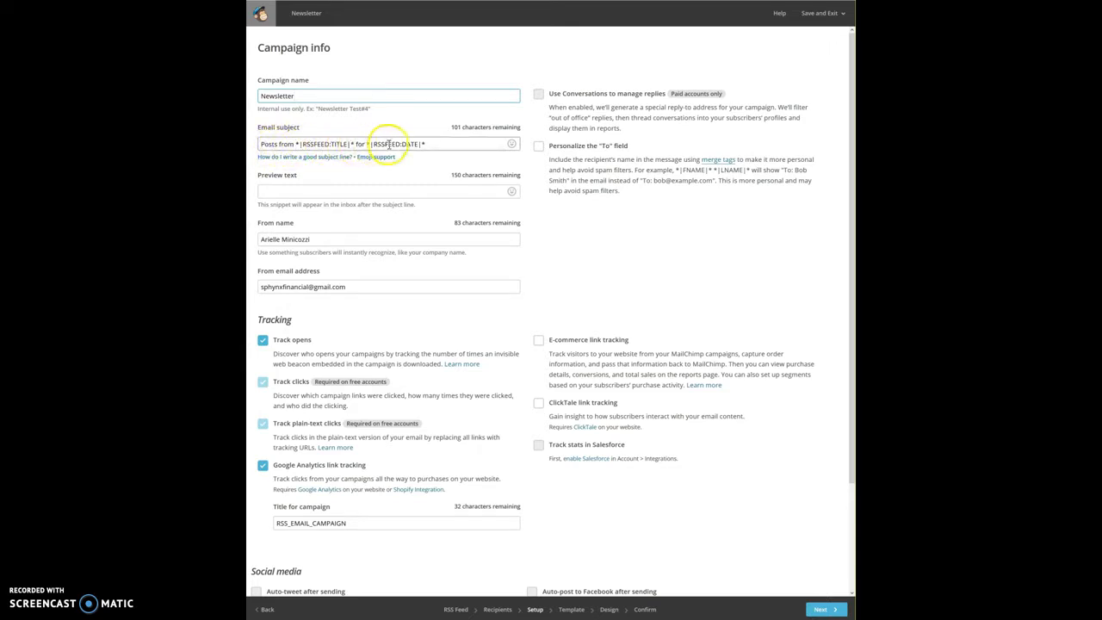
drag(443, 143, 259, 144)
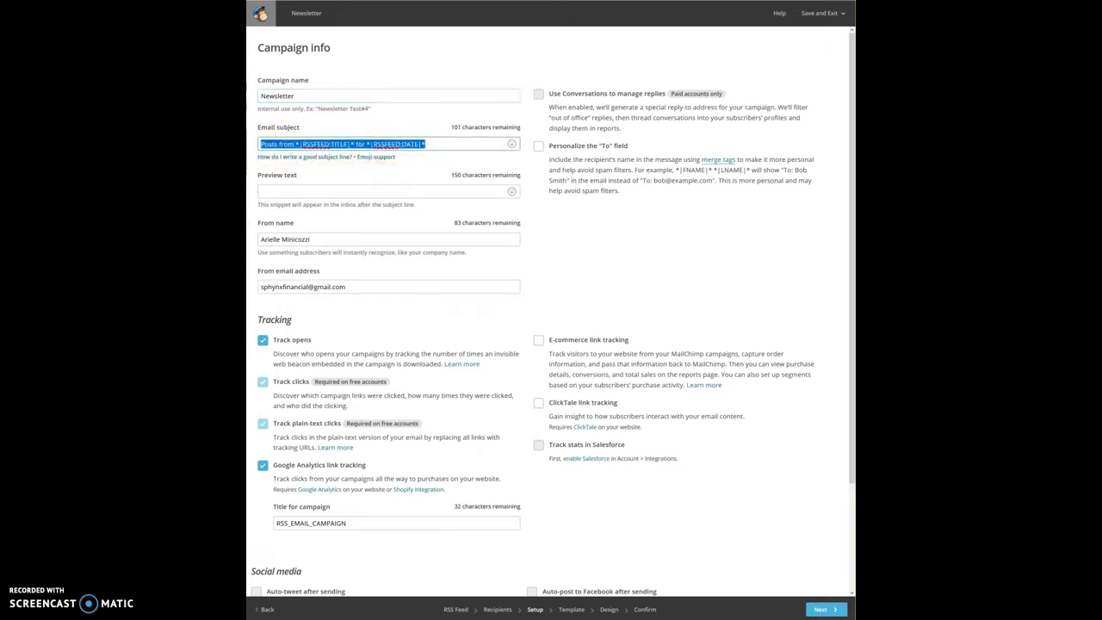
text(Sphynx)
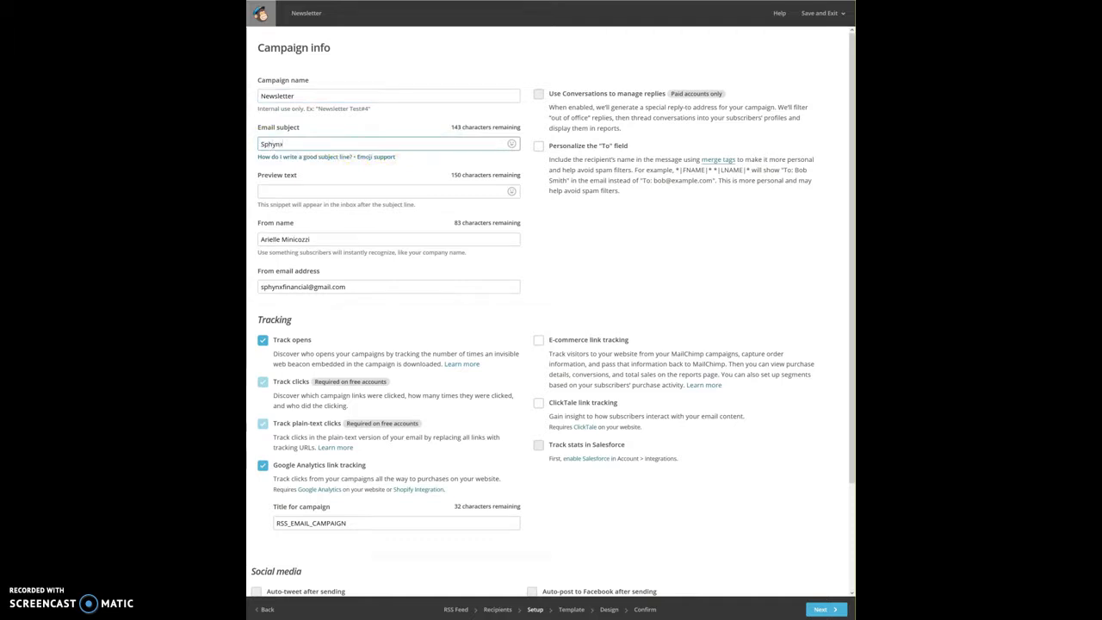
text( Financial Newsletter)
Enter "Quarterly newsletter" as the preview text of the campaign.
click(304, 190)
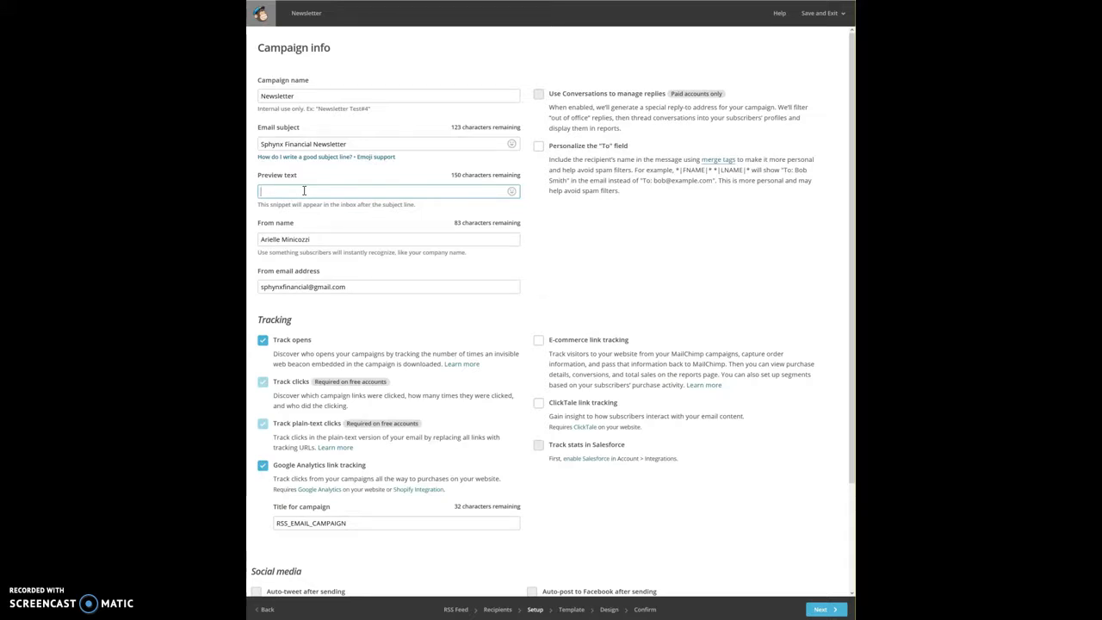
text(Quarterly )
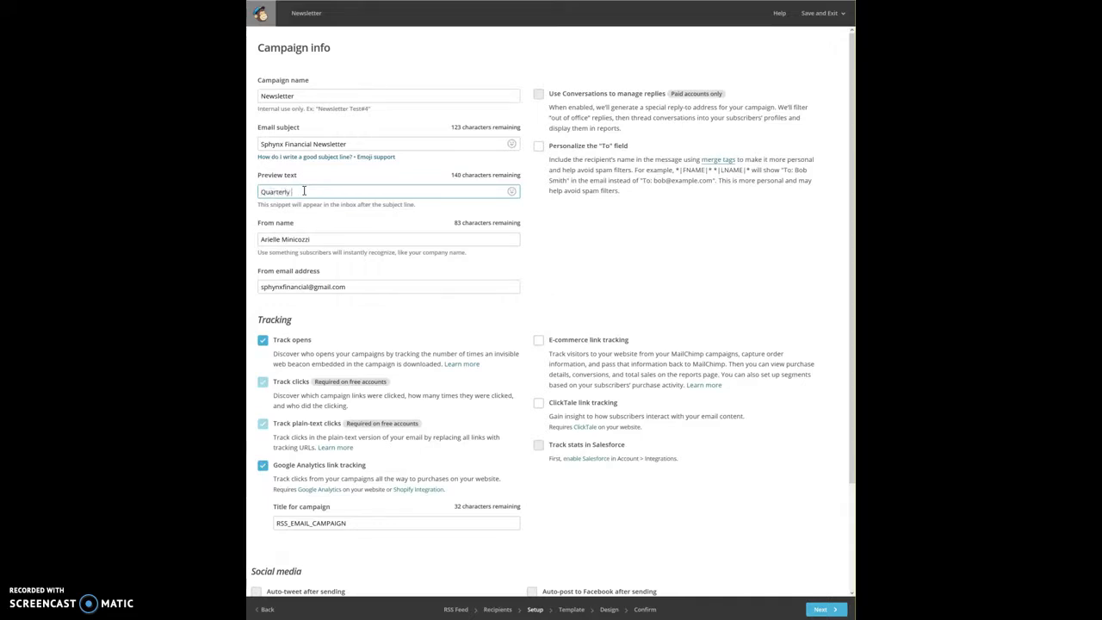
text(newsletter)
Look over the tracking and social media options, continue to the template selection and show the available themes.
scroll(370, 241, down, 3)
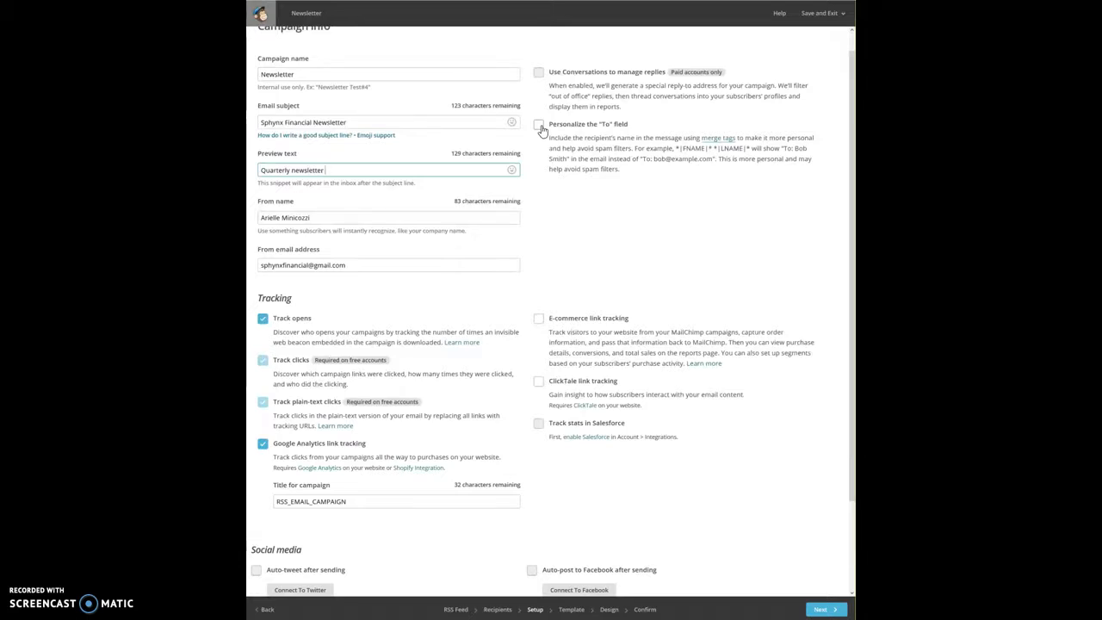
scroll(603, 315, down, 2)
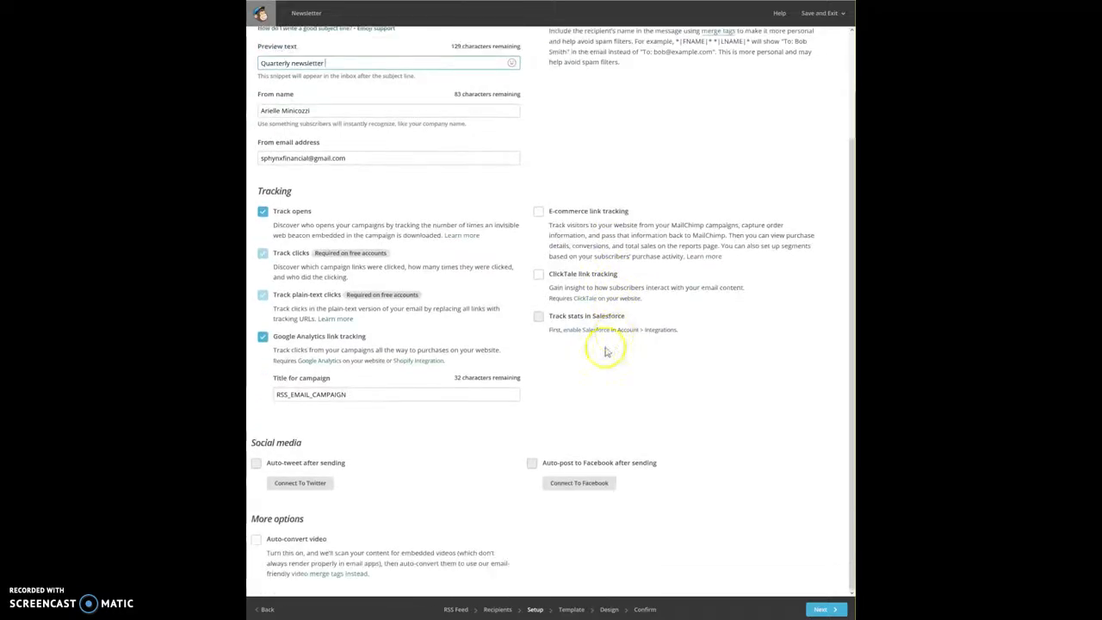
click(824, 609)
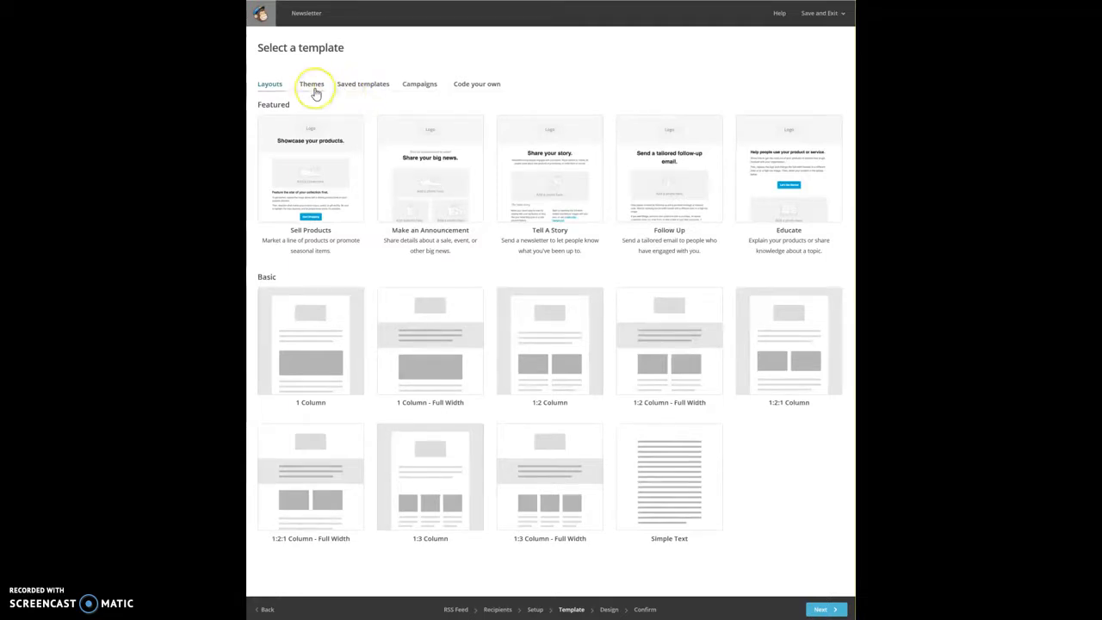
click(312, 86)
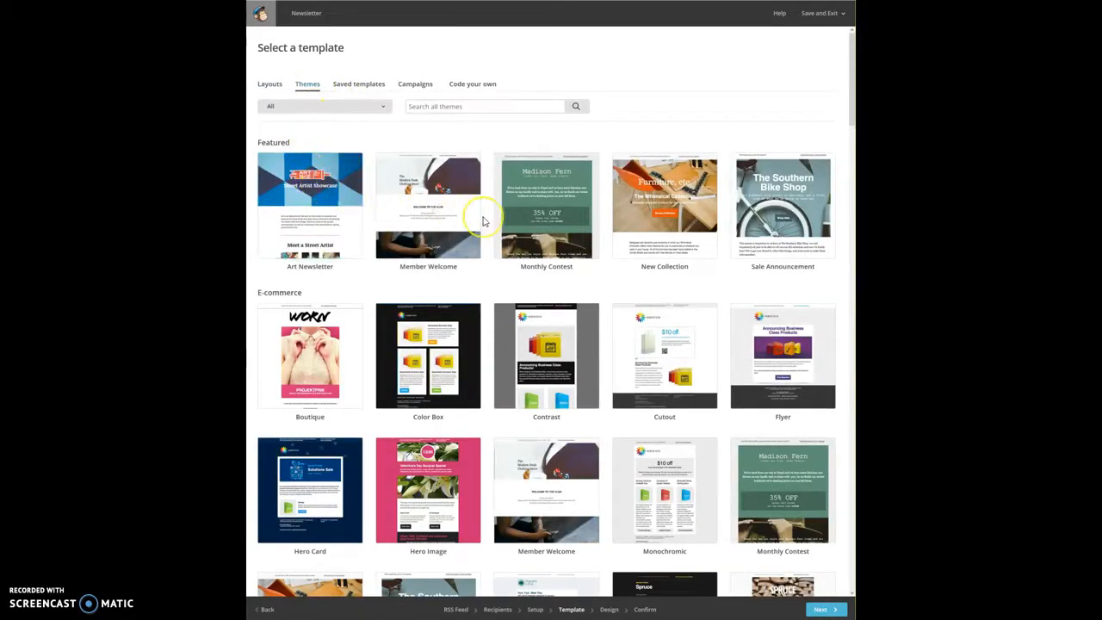
Choose the Art Newsletter theme from the Newsletters section as the campaign's template.
scroll(483, 222, down, 2)
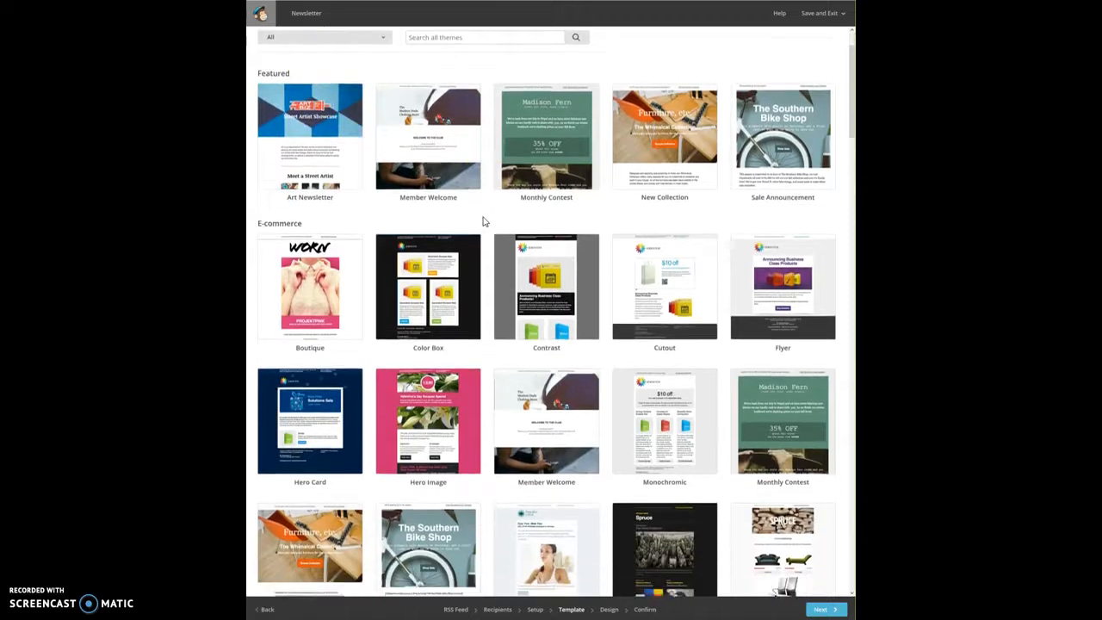
scroll(523, 221, down, 2)
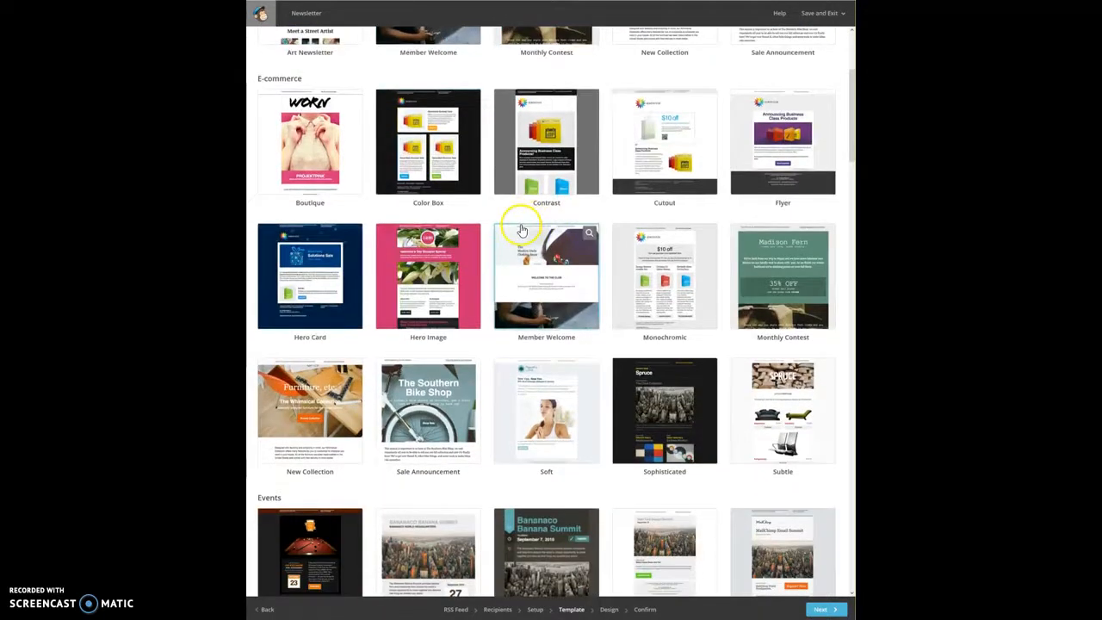
scroll(436, 156, down, 10)
scroll(436, 156, up, 1)
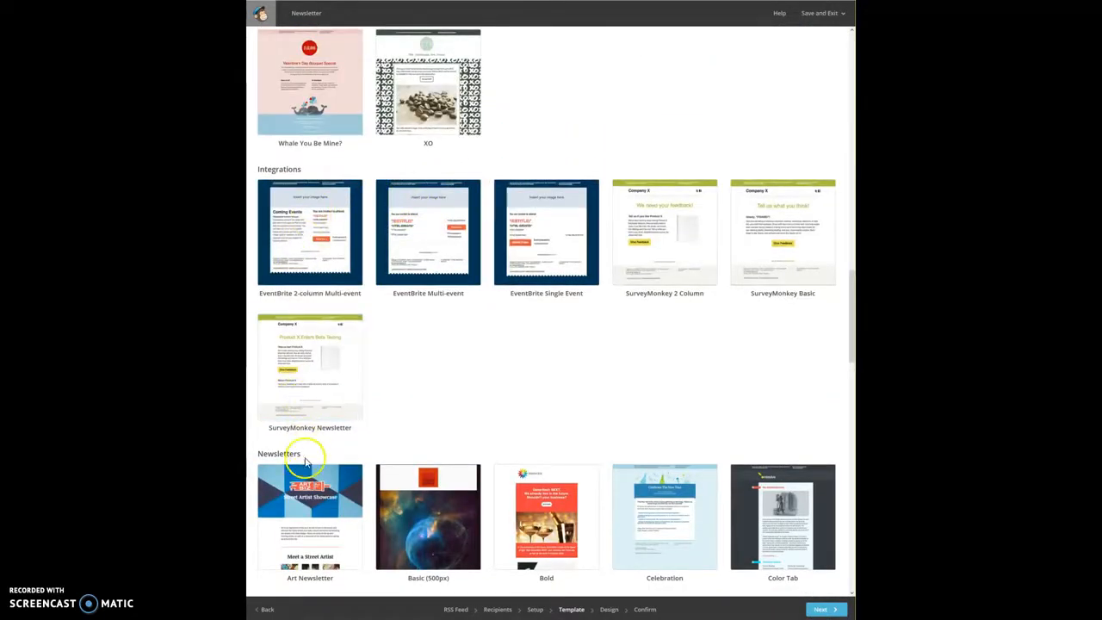
click(299, 512)
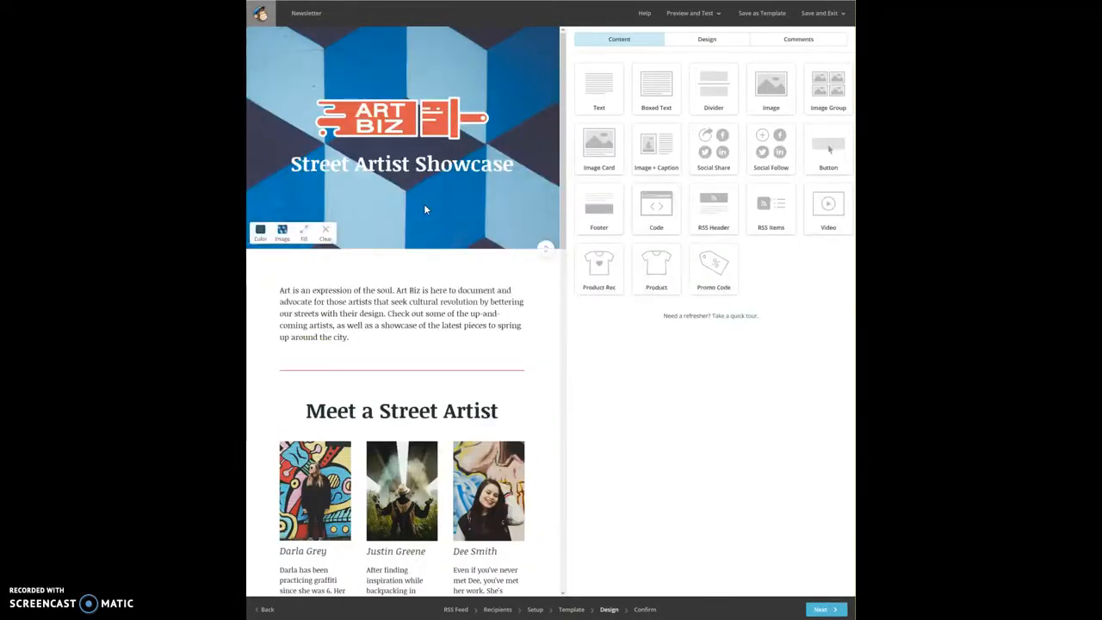
Delete the Art Biz logo block from the template's header.
click(427, 207)
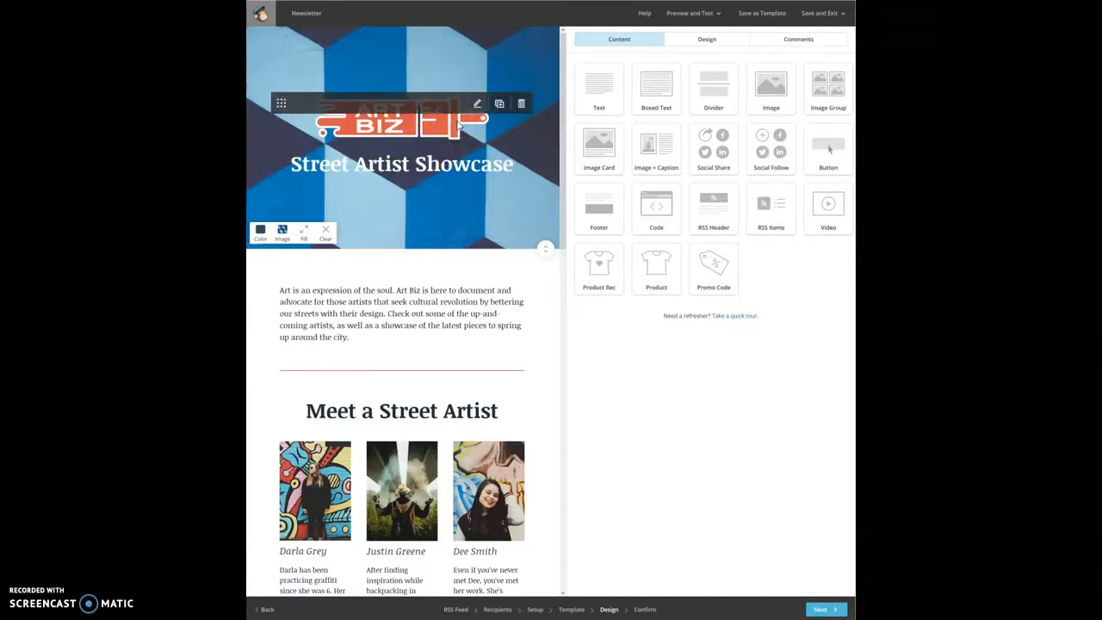
click(521, 105)
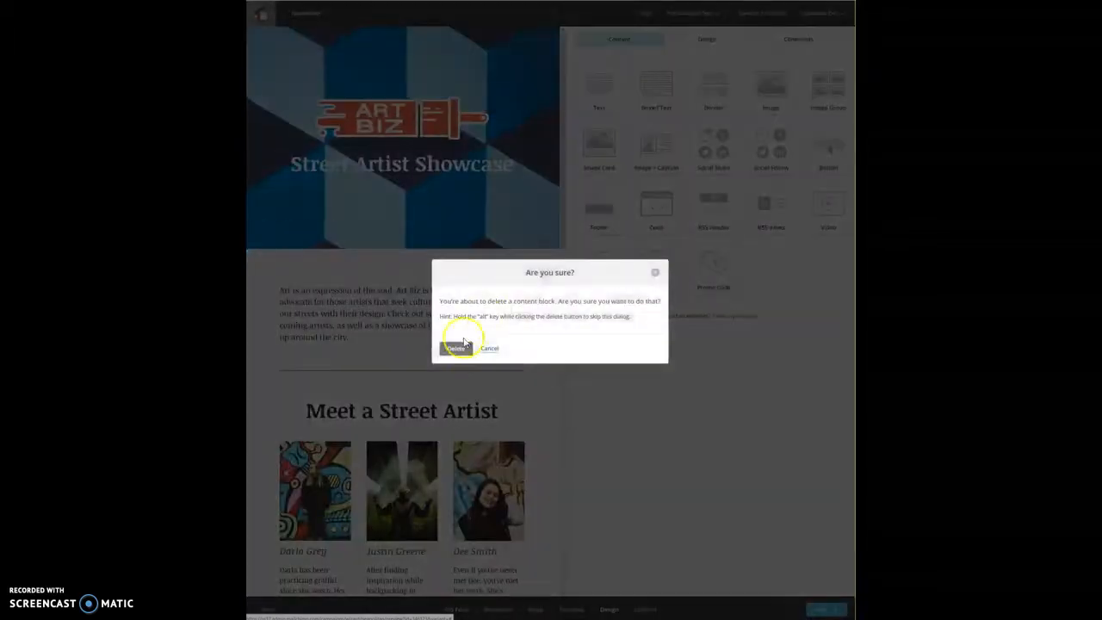
click(384, 347)
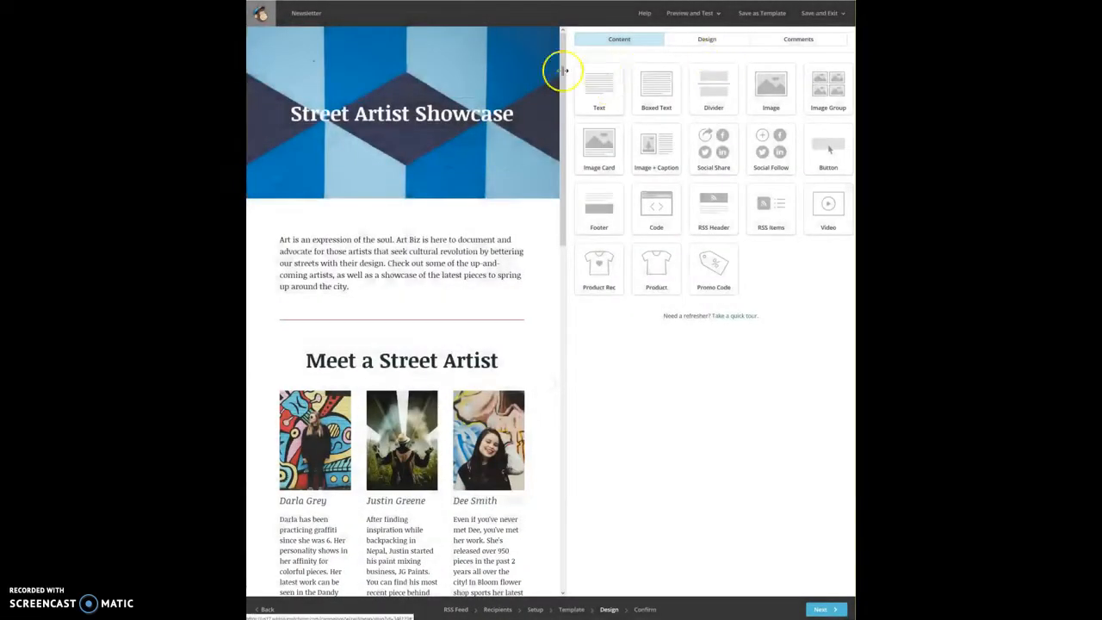
Add an image block above the "Street Artist Showcase" heading, fill it with the logo LogoLongNoBG6.png and save the block.
drag(771, 84, 367, 92)
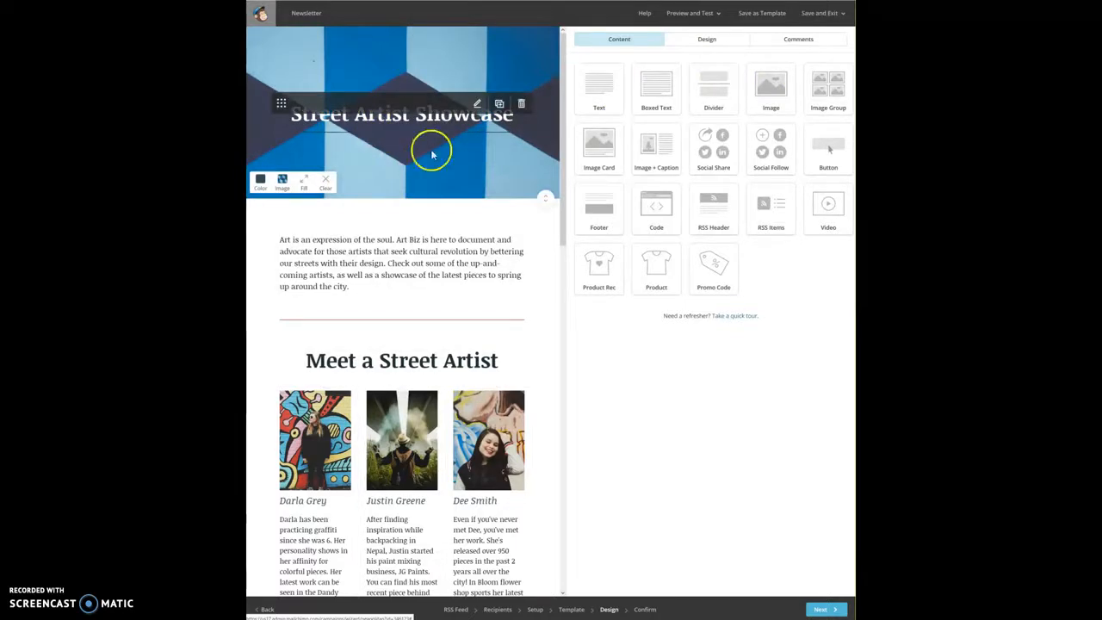
drag(764, 92, 332, 104)
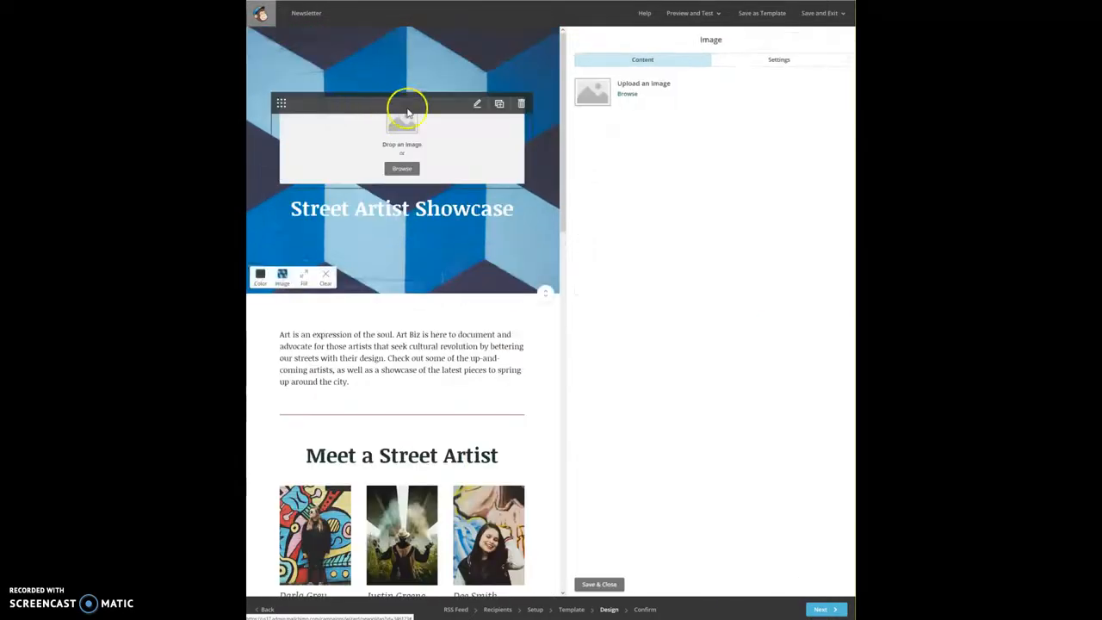
click(635, 93)
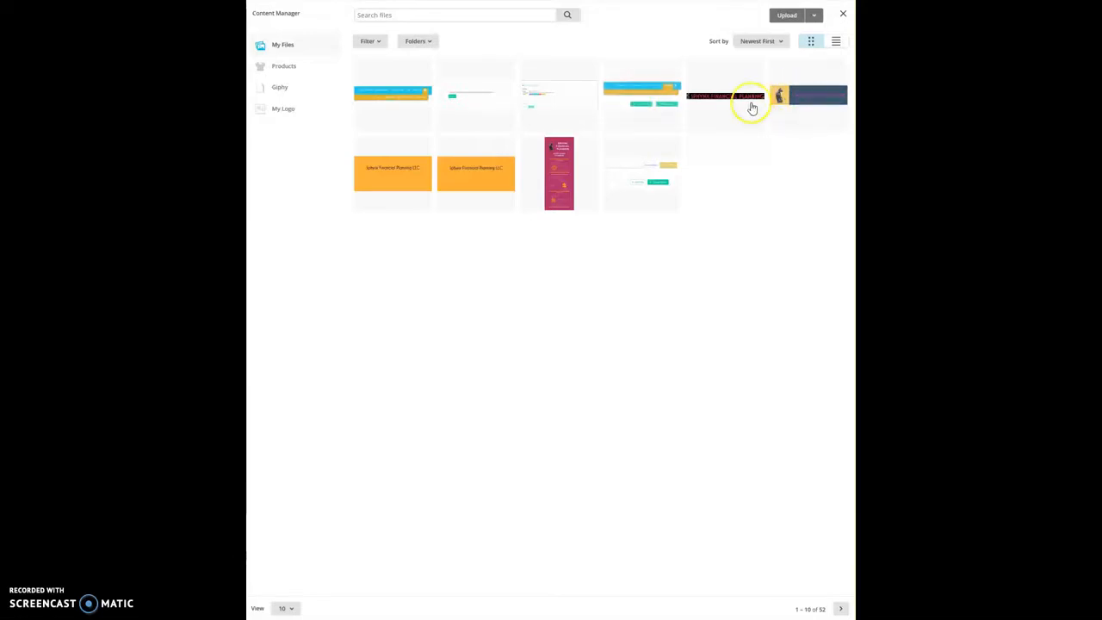
click(746, 101)
click(806, 14)
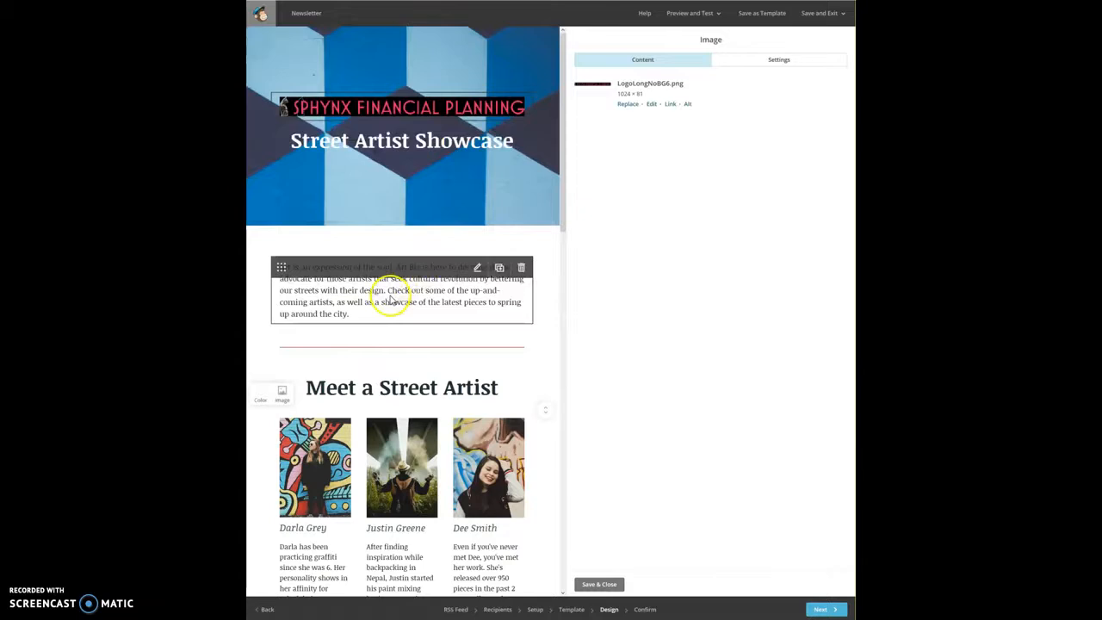
scroll(391, 298, down, 2)
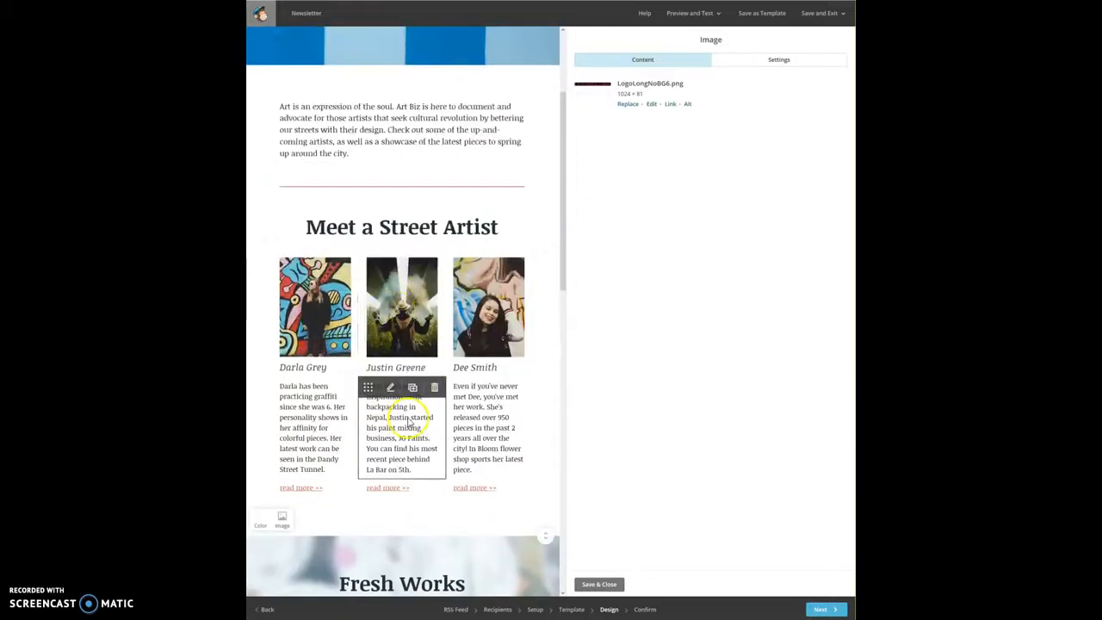
scroll(409, 422, down, 3)
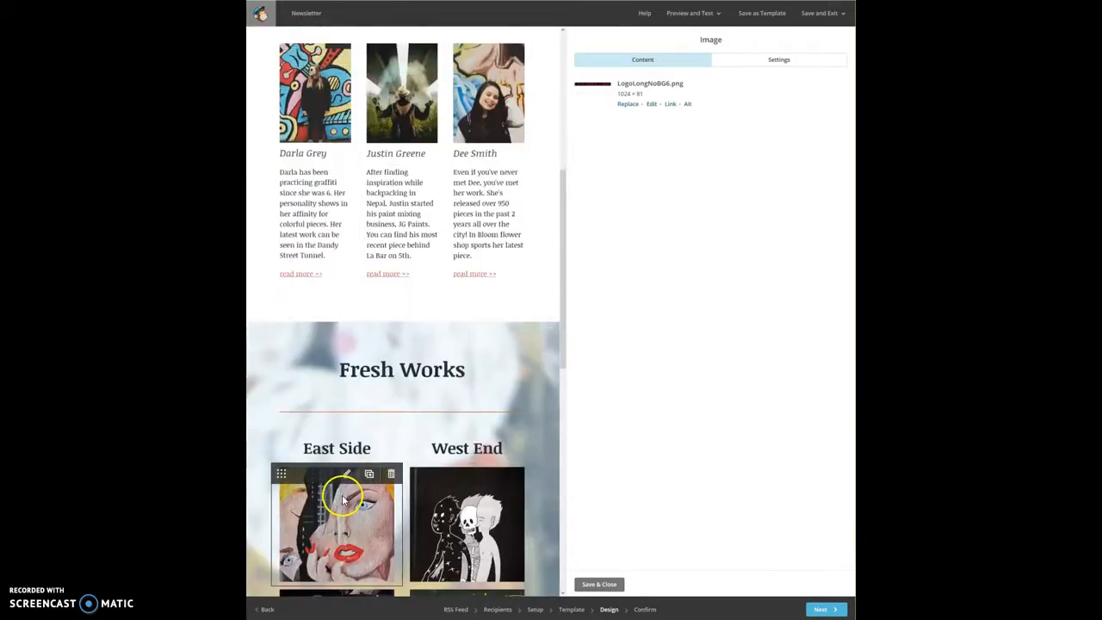
scroll(344, 499, down, 3)
scroll(349, 504, down, 2)
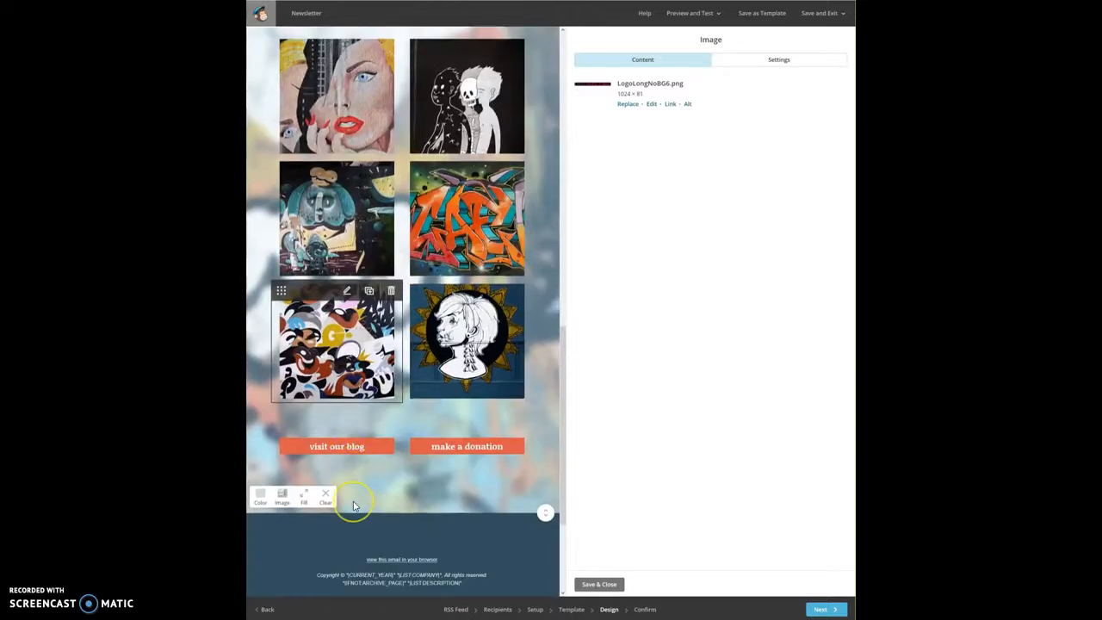
scroll(353, 507, up, 10)
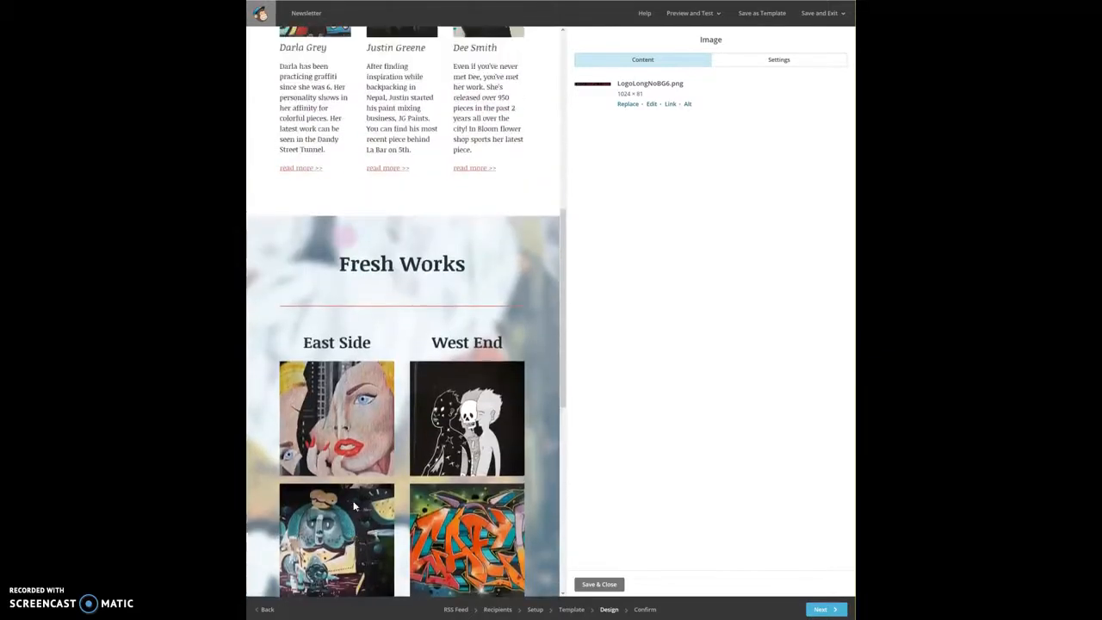
scroll(355, 504, up, 2)
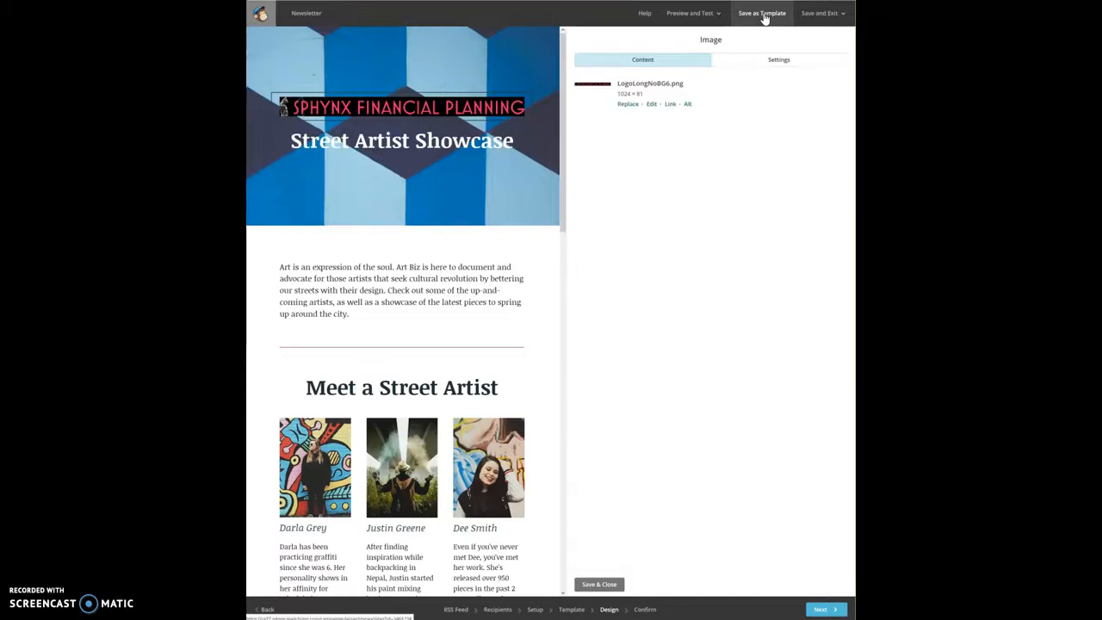
click(599, 584)
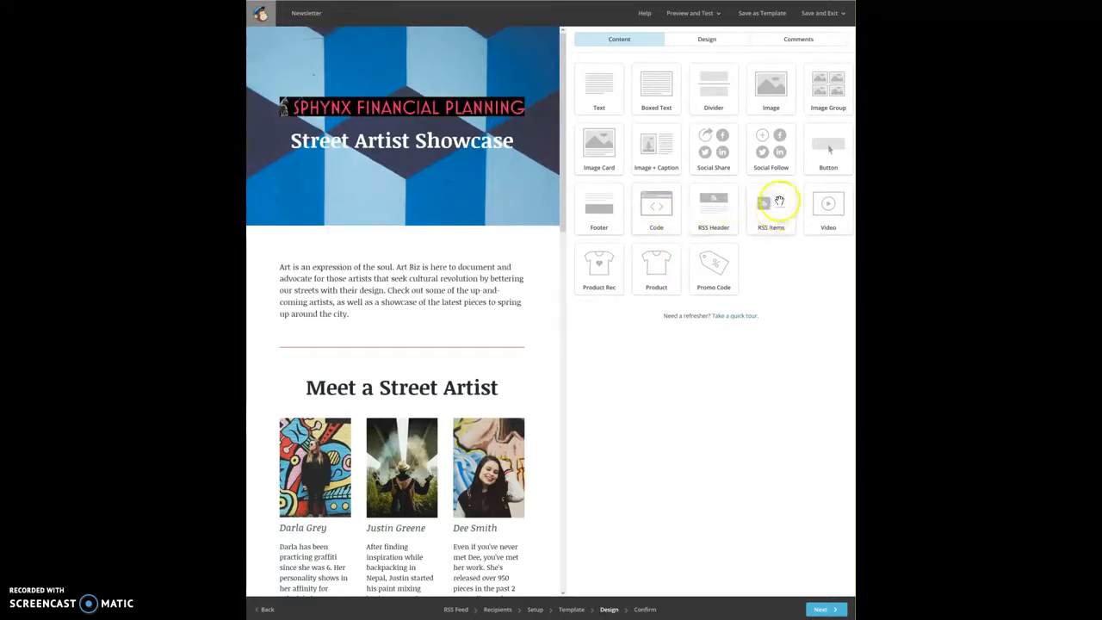
Insert an RSS Items block above the introductory paragraph that begins "Art is an expression of the soul".
drag(779, 200, 414, 263)
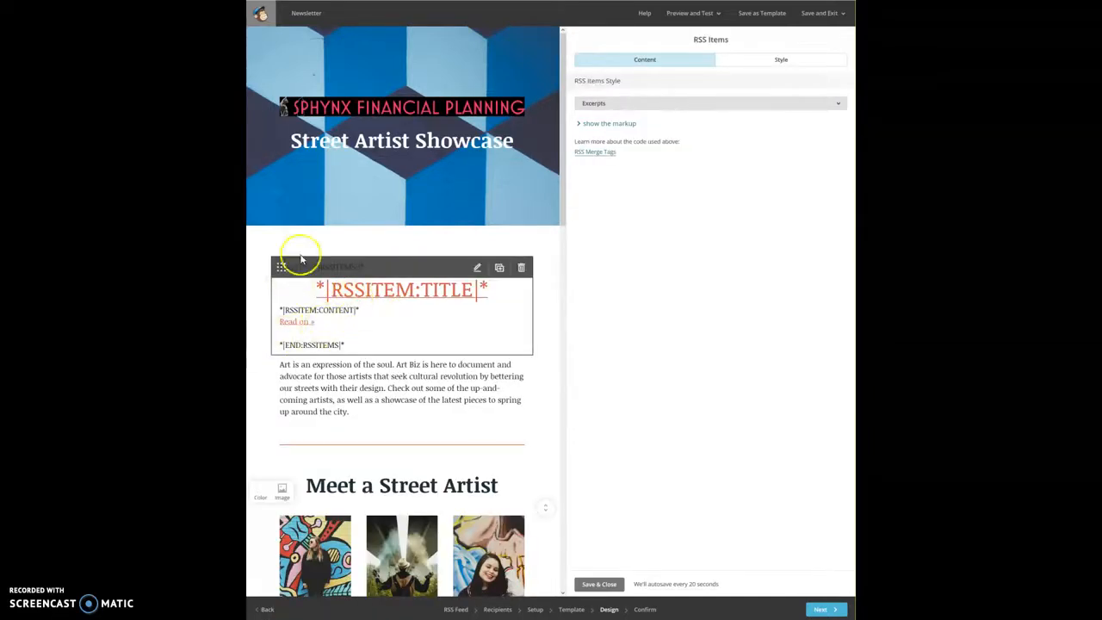
click(305, 328)
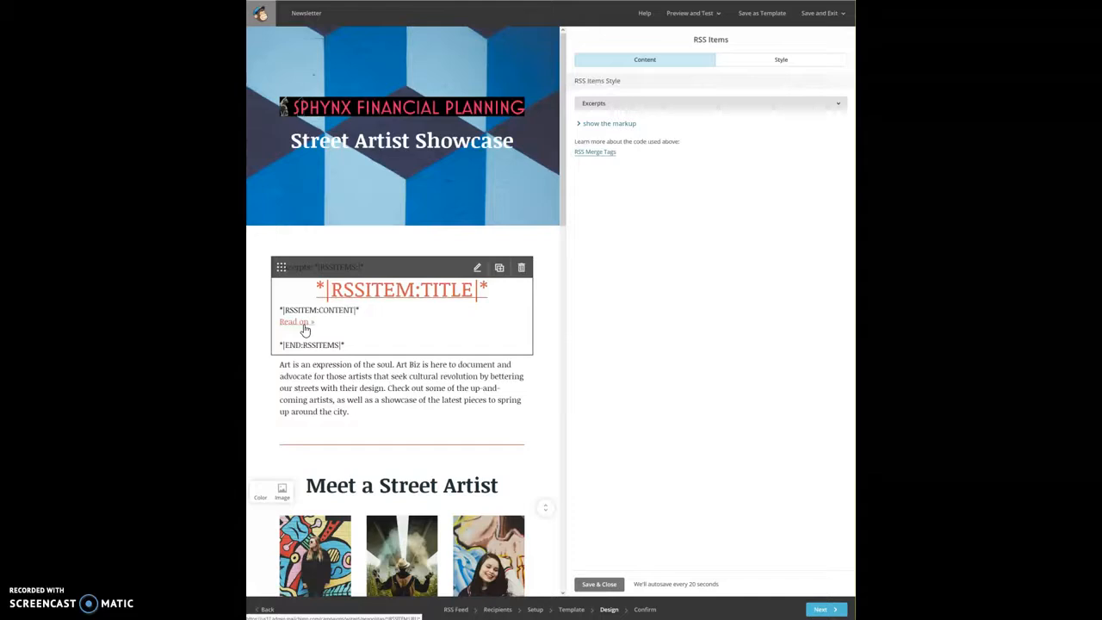
click(295, 326)
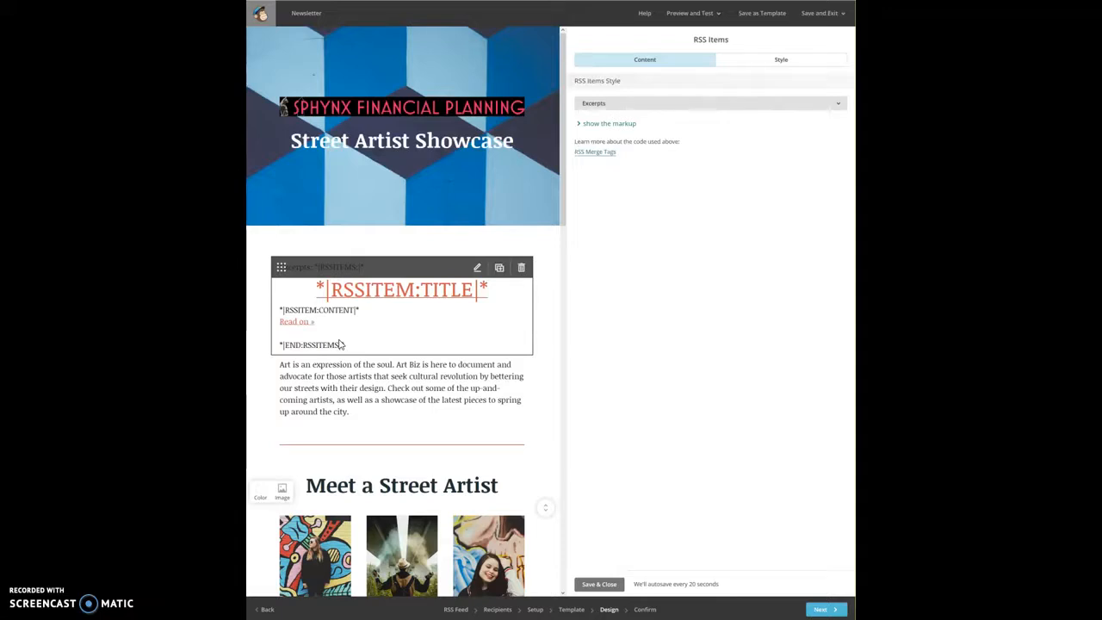
click(438, 350)
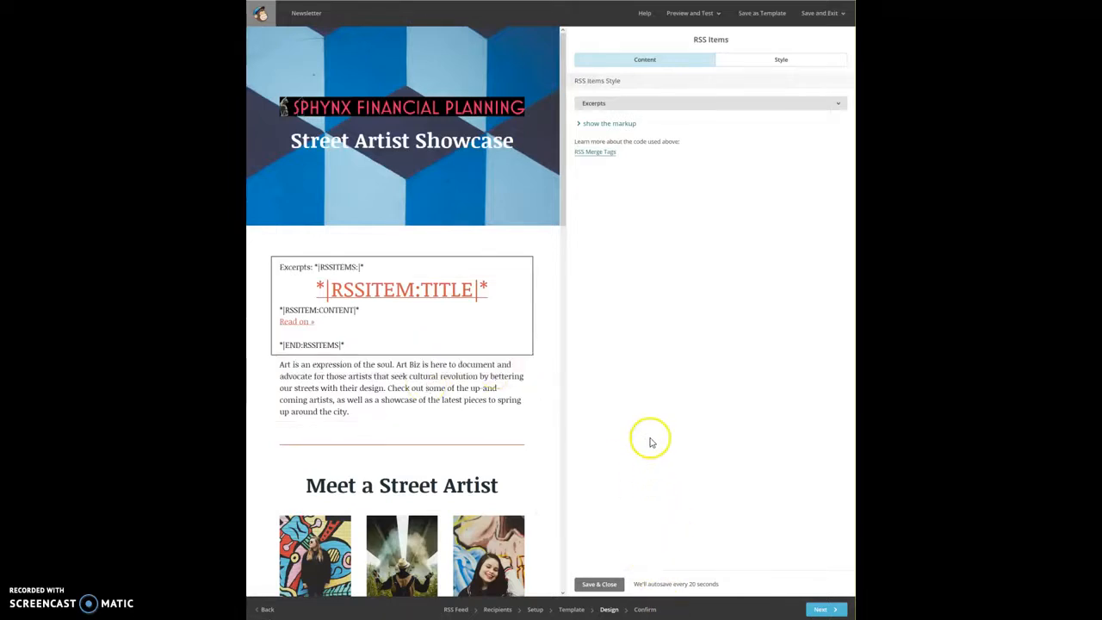
Preview the newsletter in the desktop view, check how the RSS post and remaining sections render, and close the preview.
click(700, 14)
click(672, 35)
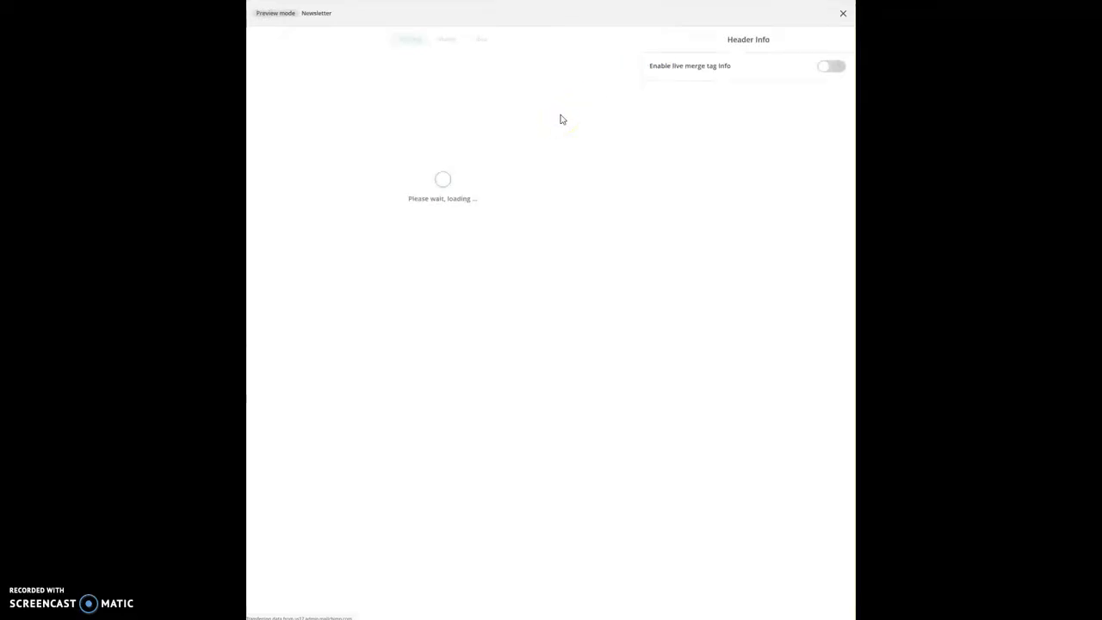
click(827, 66)
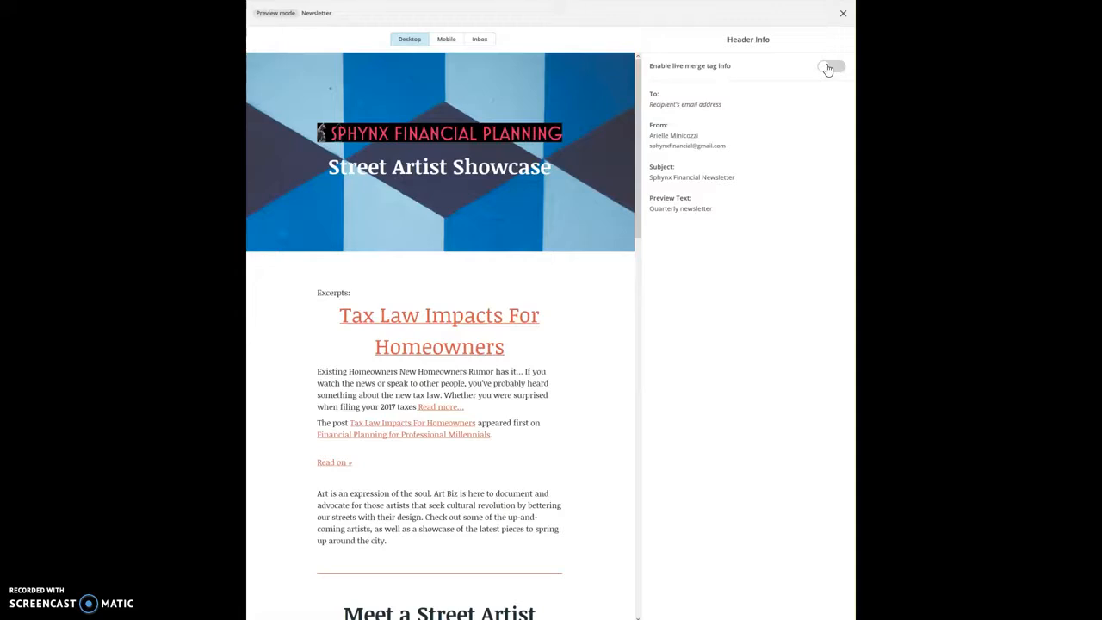
scroll(517, 205, down, 1)
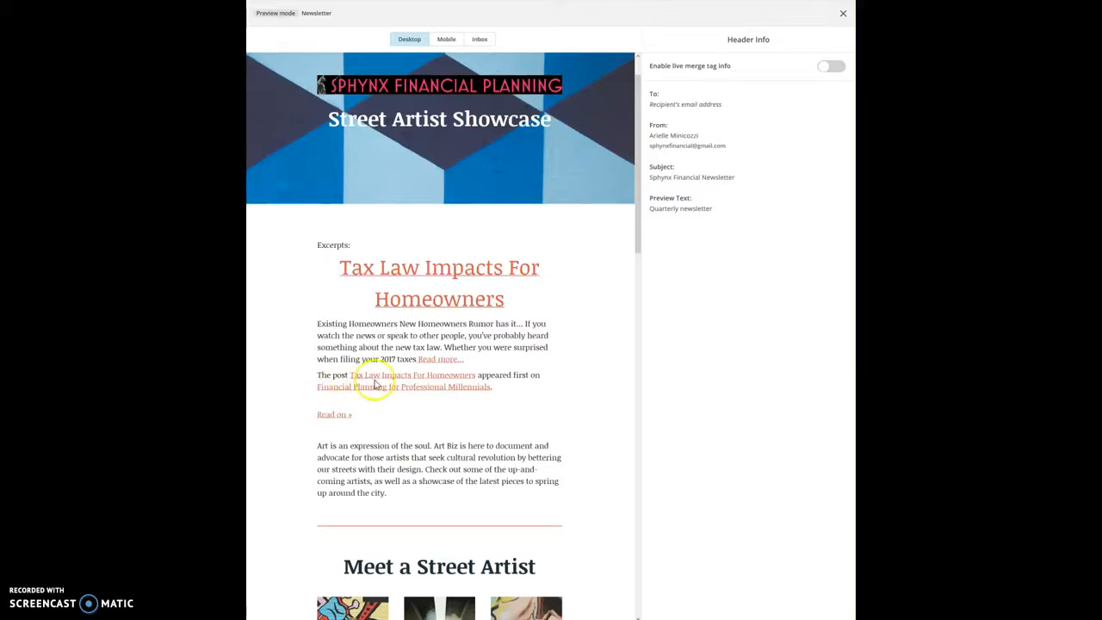
scroll(379, 383, down, 3)
scroll(612, 260, down, 2)
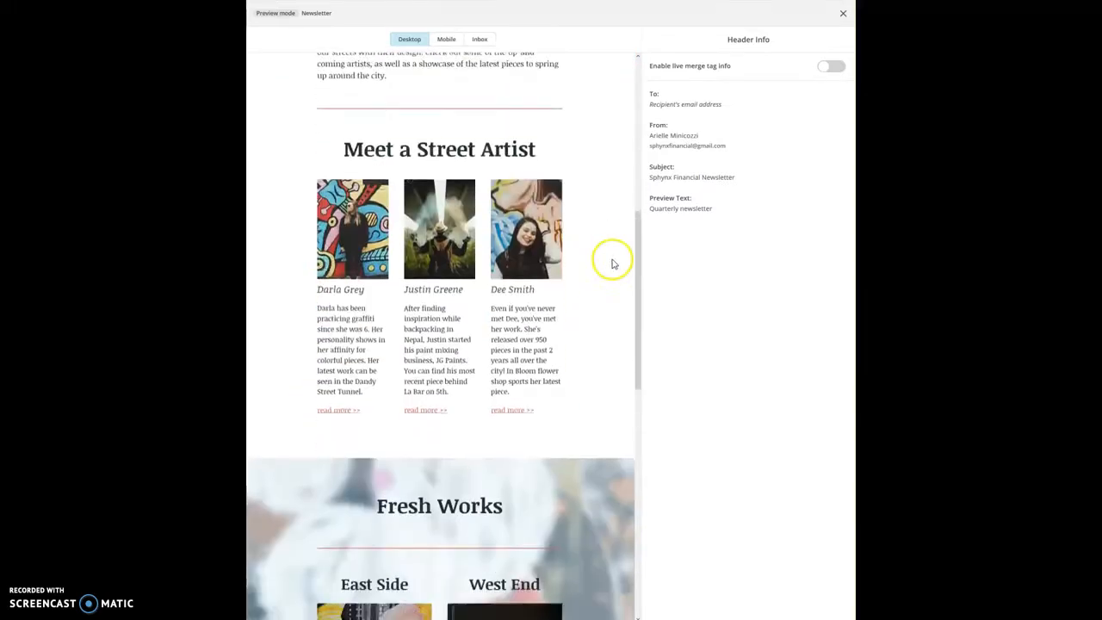
click(843, 13)
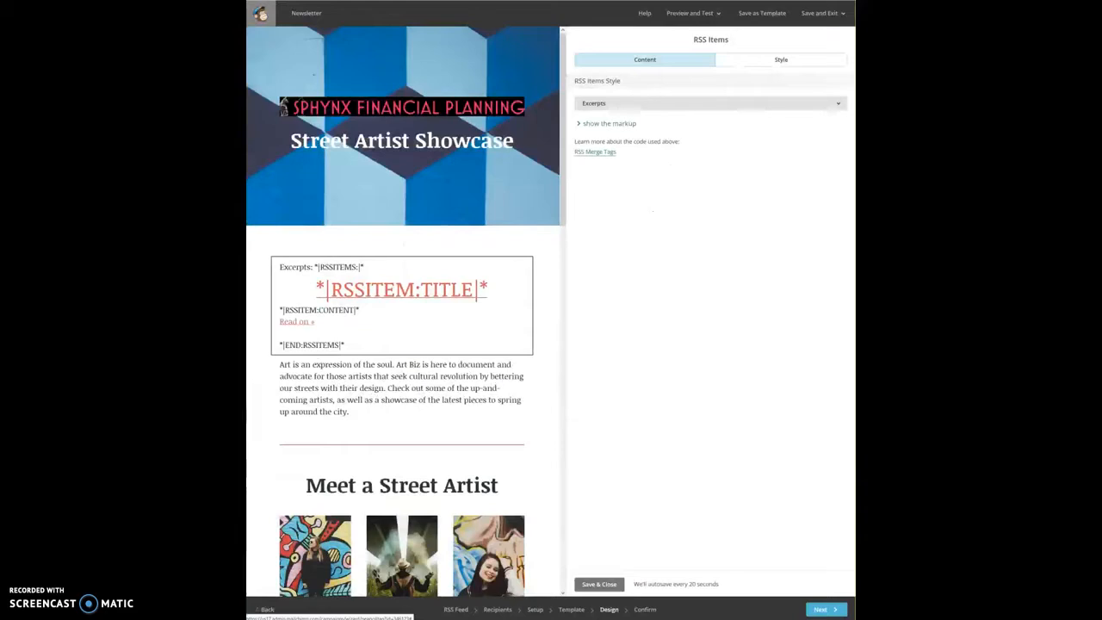
Continue to the campaign's confirmation page to review its settings checklist.
click(835, 606)
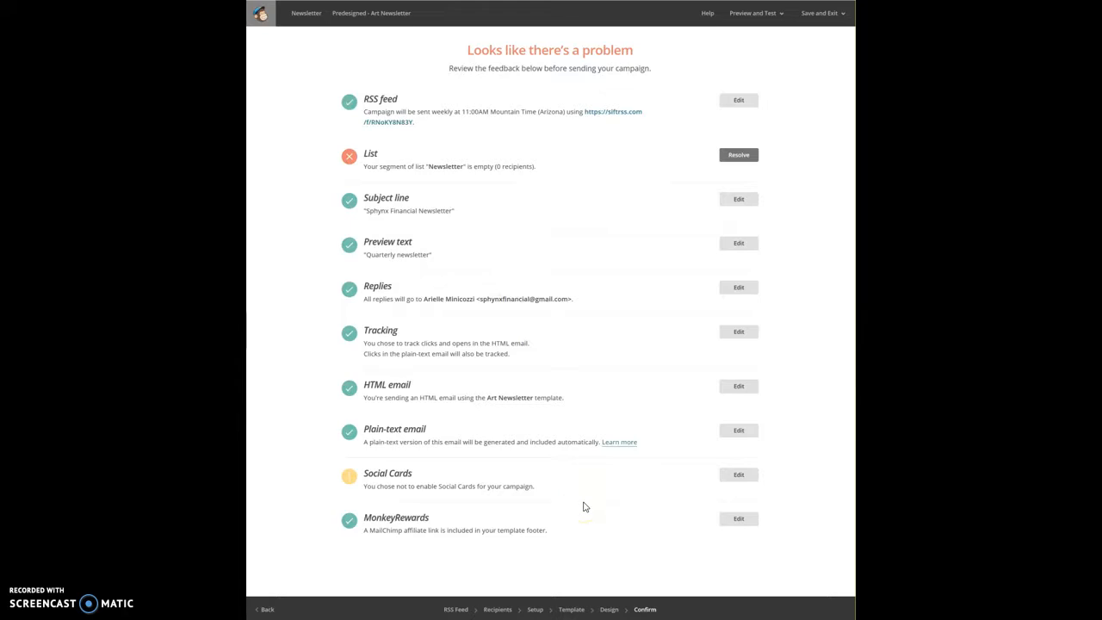
click(655, 610)
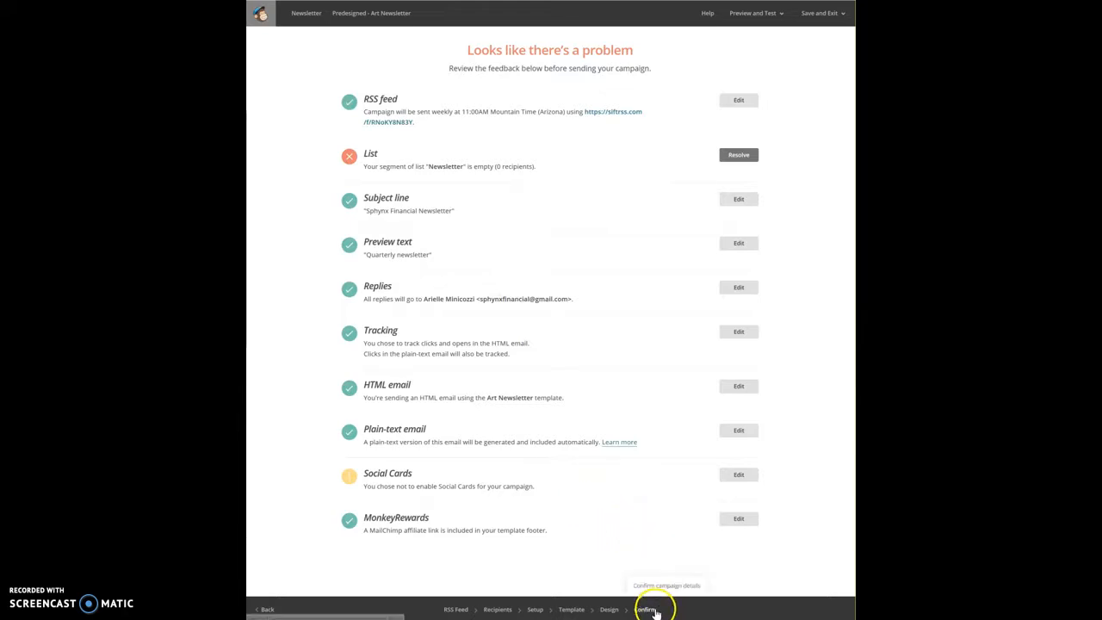